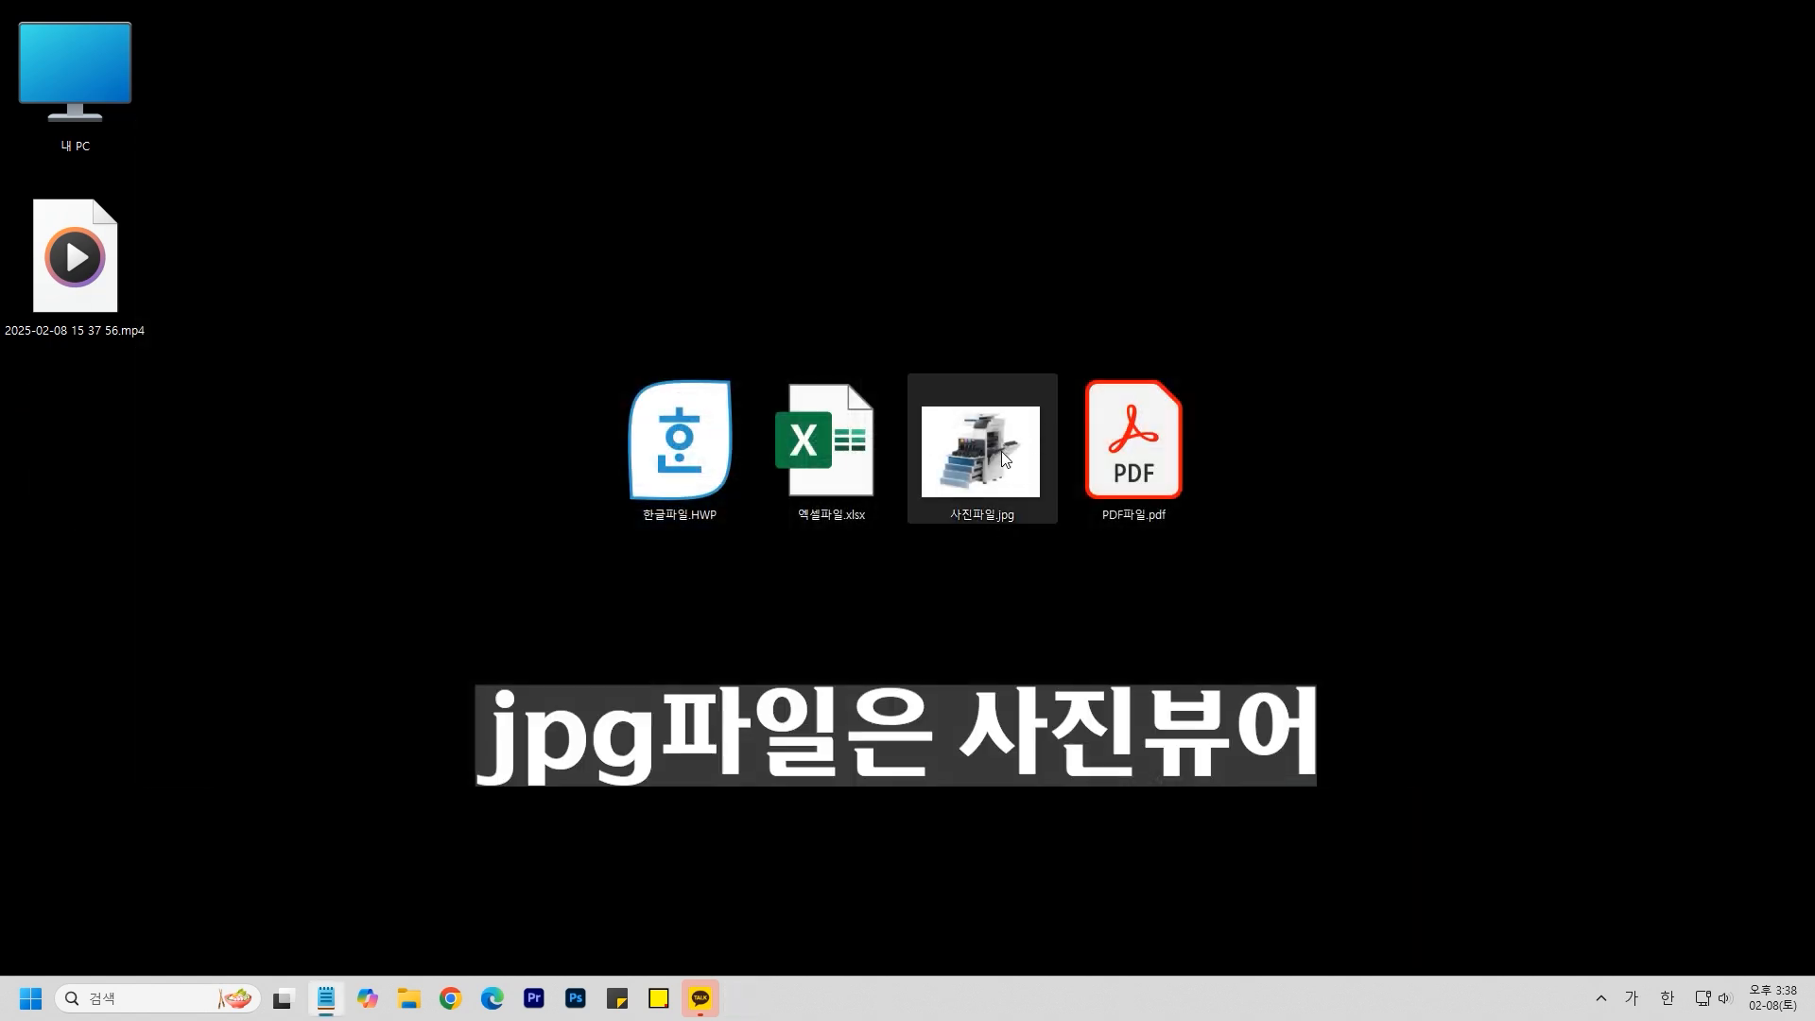
Open 사진파일.jpg and PDF파일.pdf from the desktop to check their default apps, and close the PDF viewer.
double_click(1001, 451)
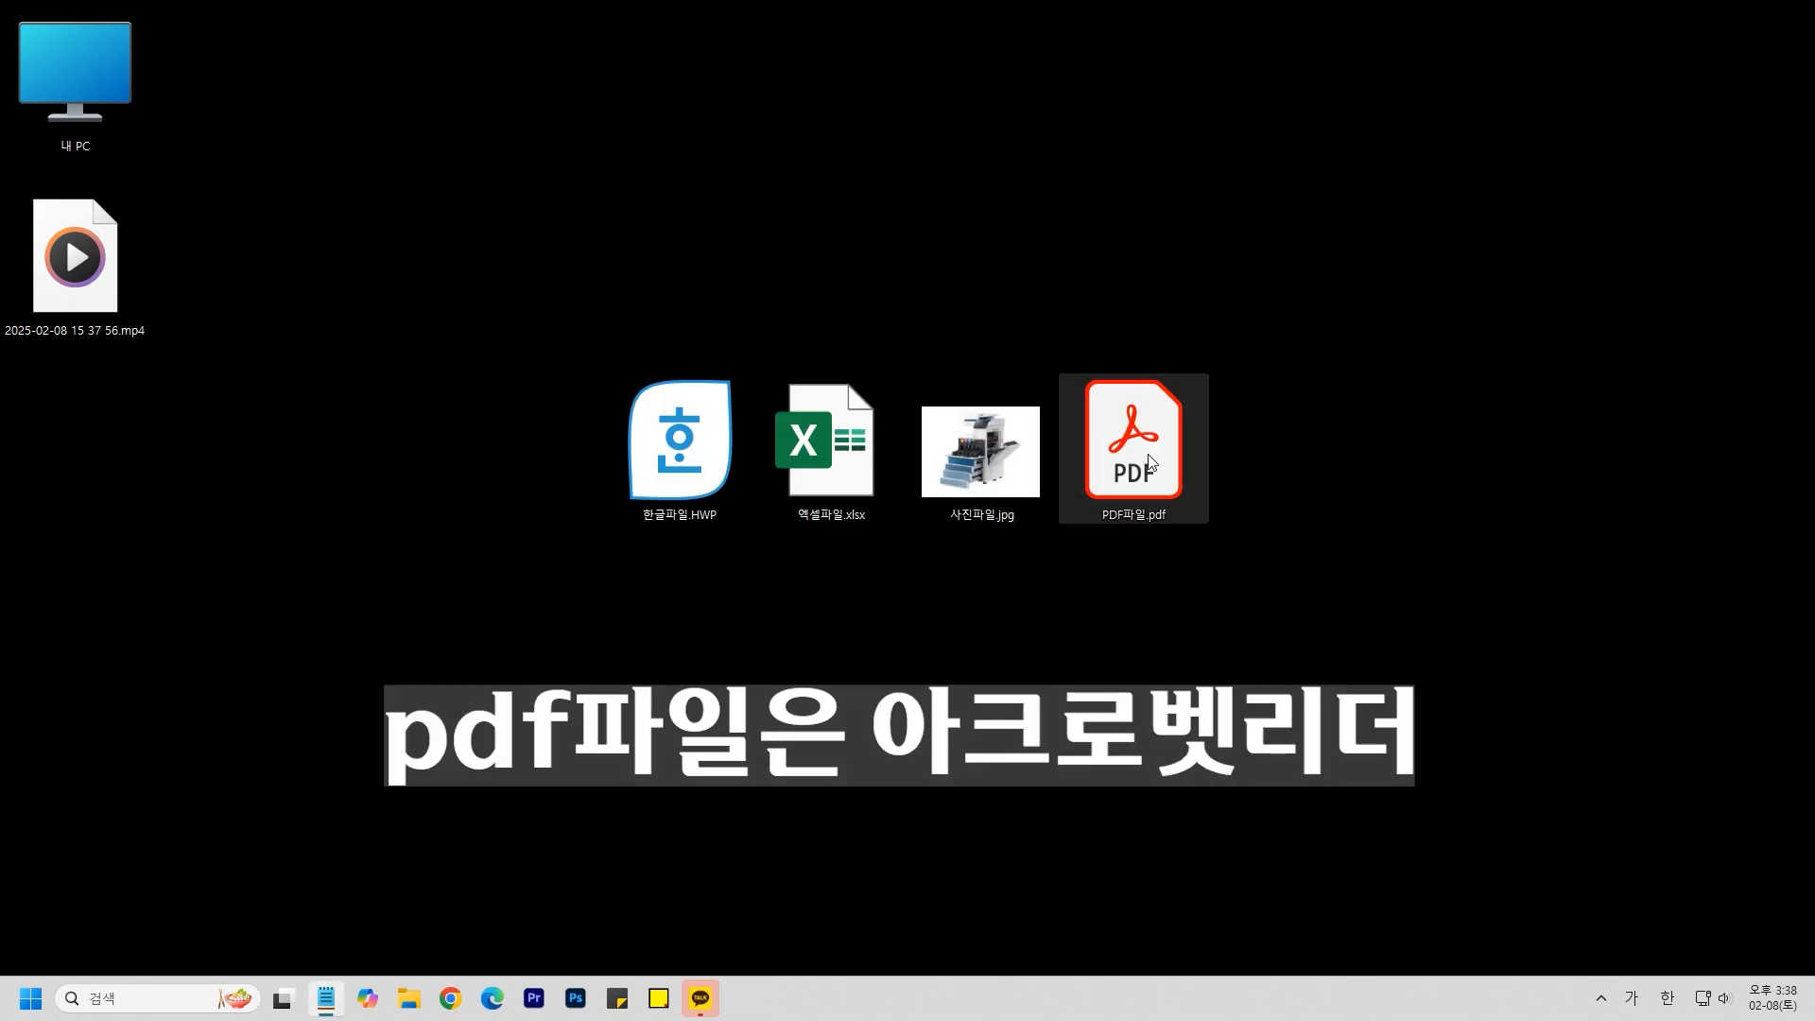
double_click(1134, 454)
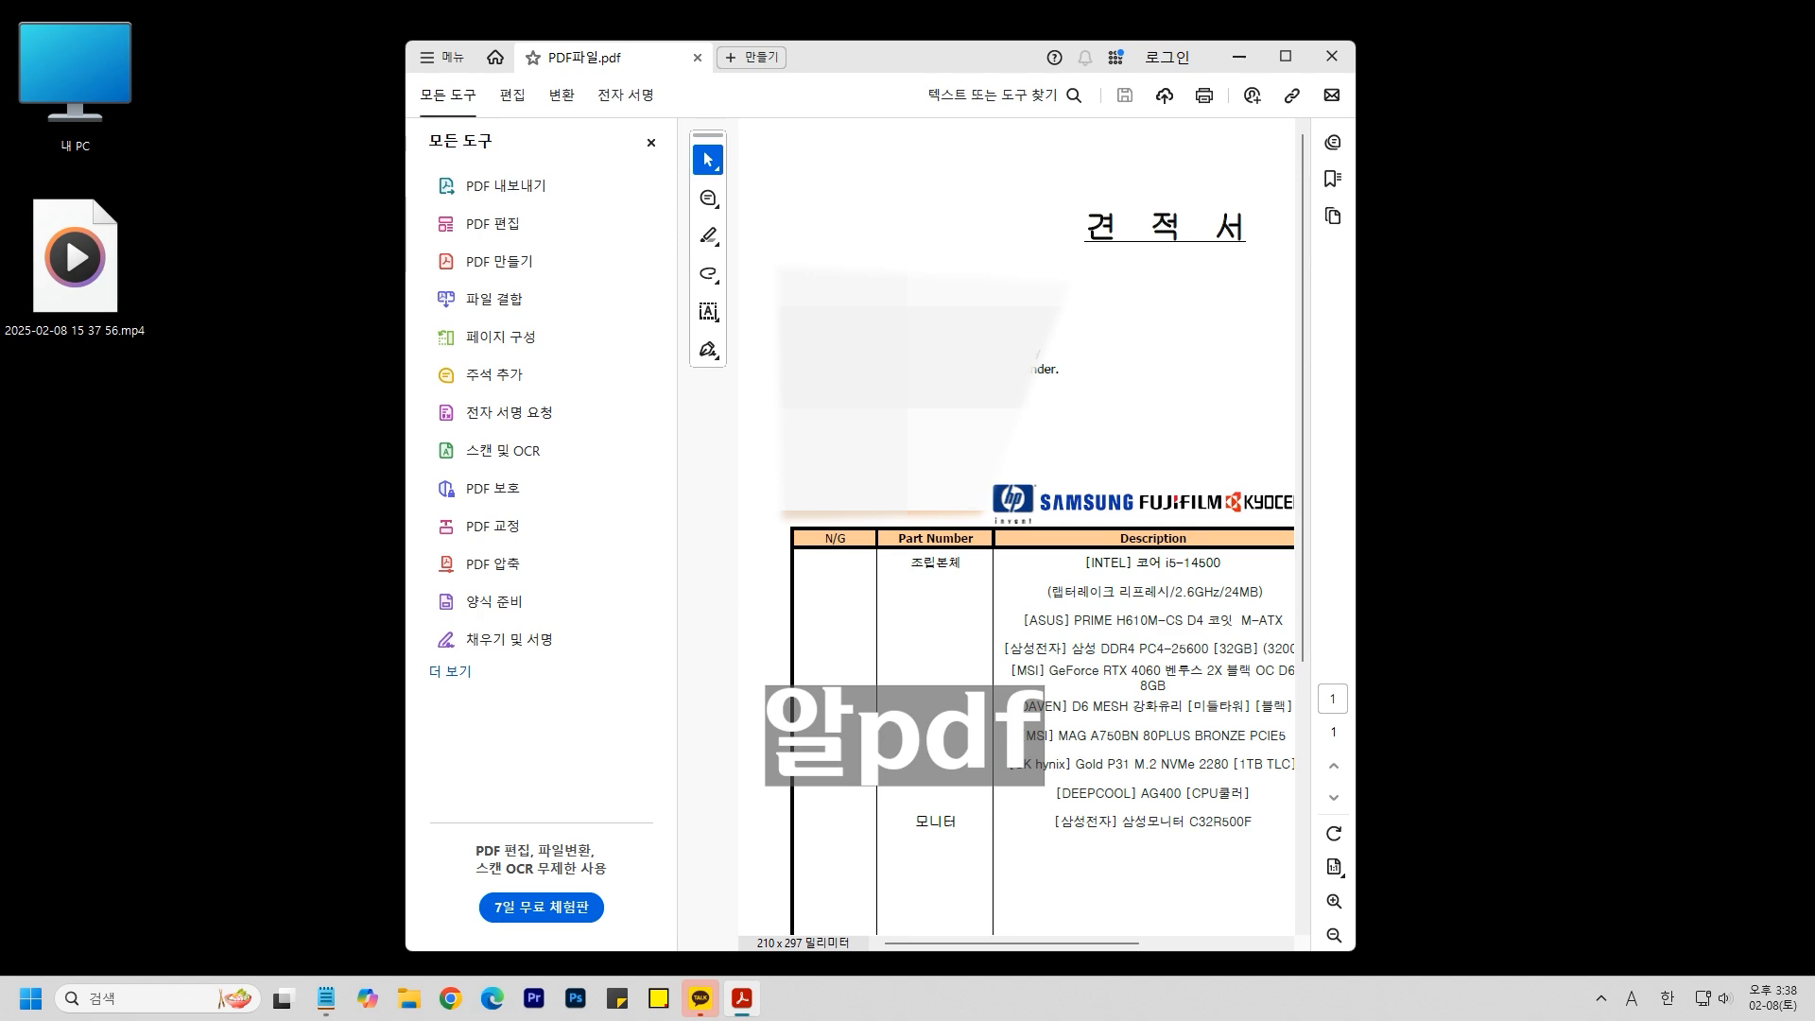
left_click(1332, 56)
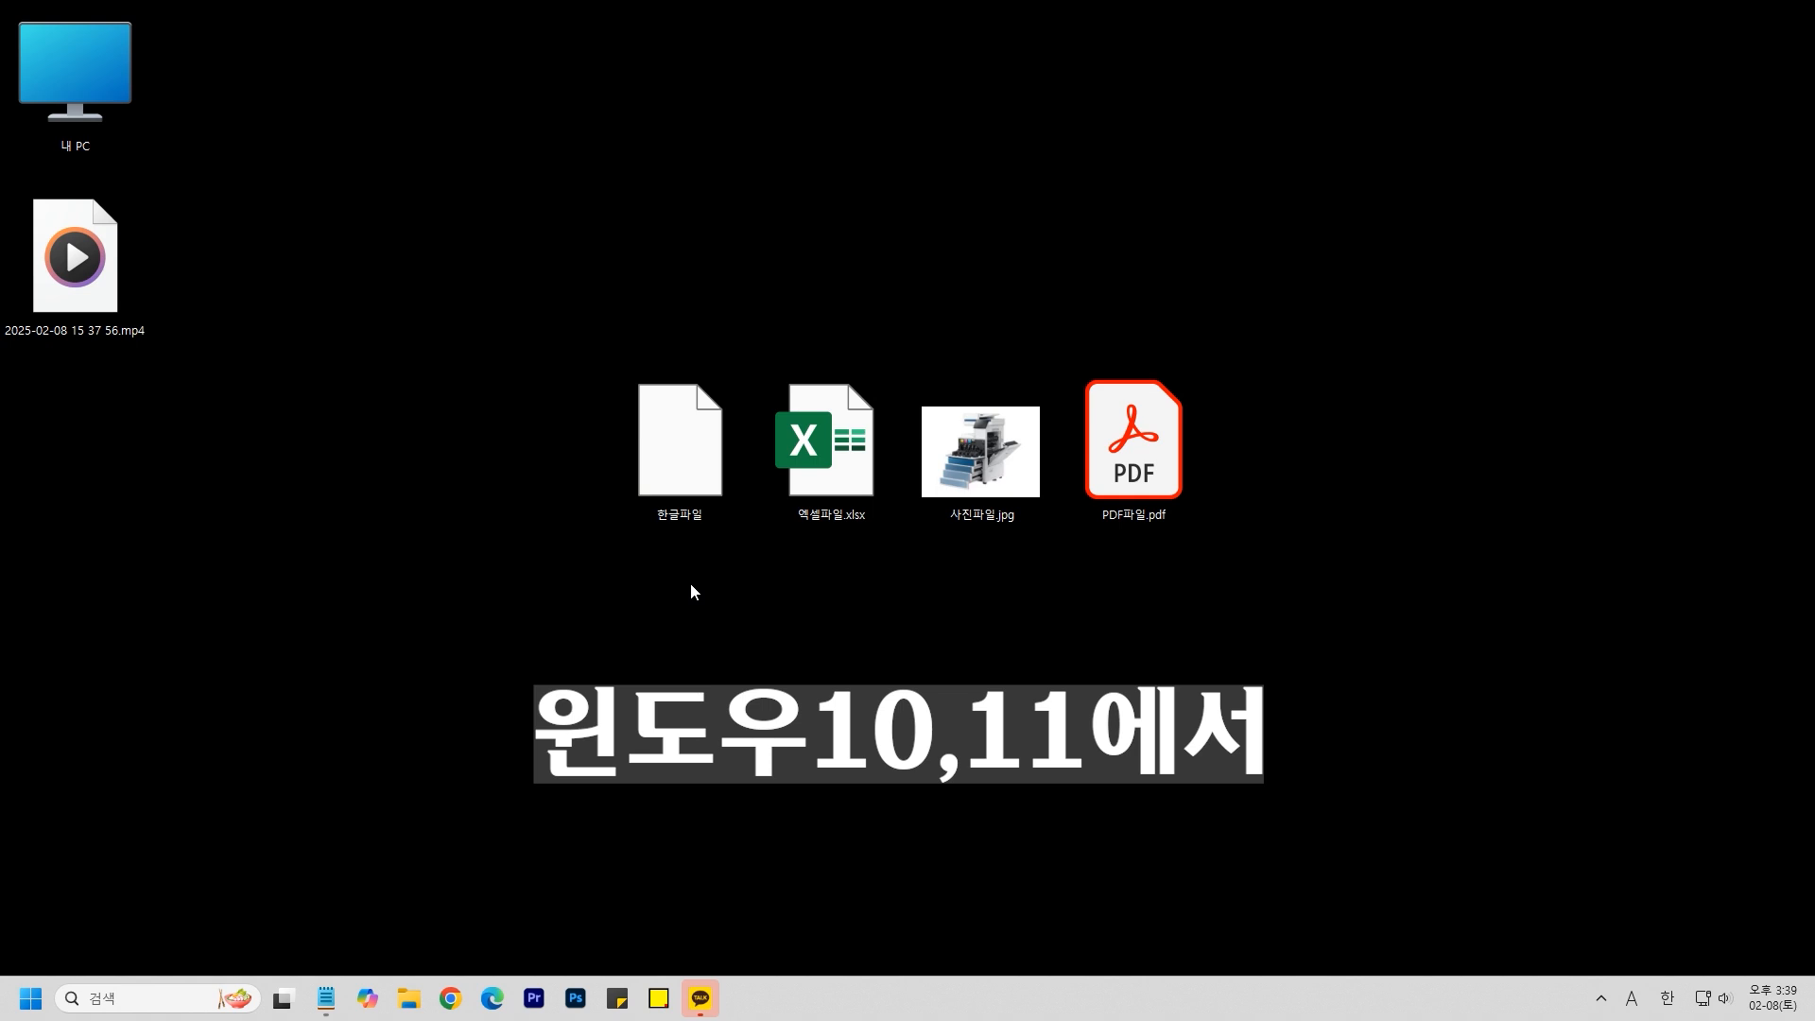
Try to open the extensionless 한글파일 on the desktop, and dismiss the app selection without choosing a program.
double_click(693, 443)
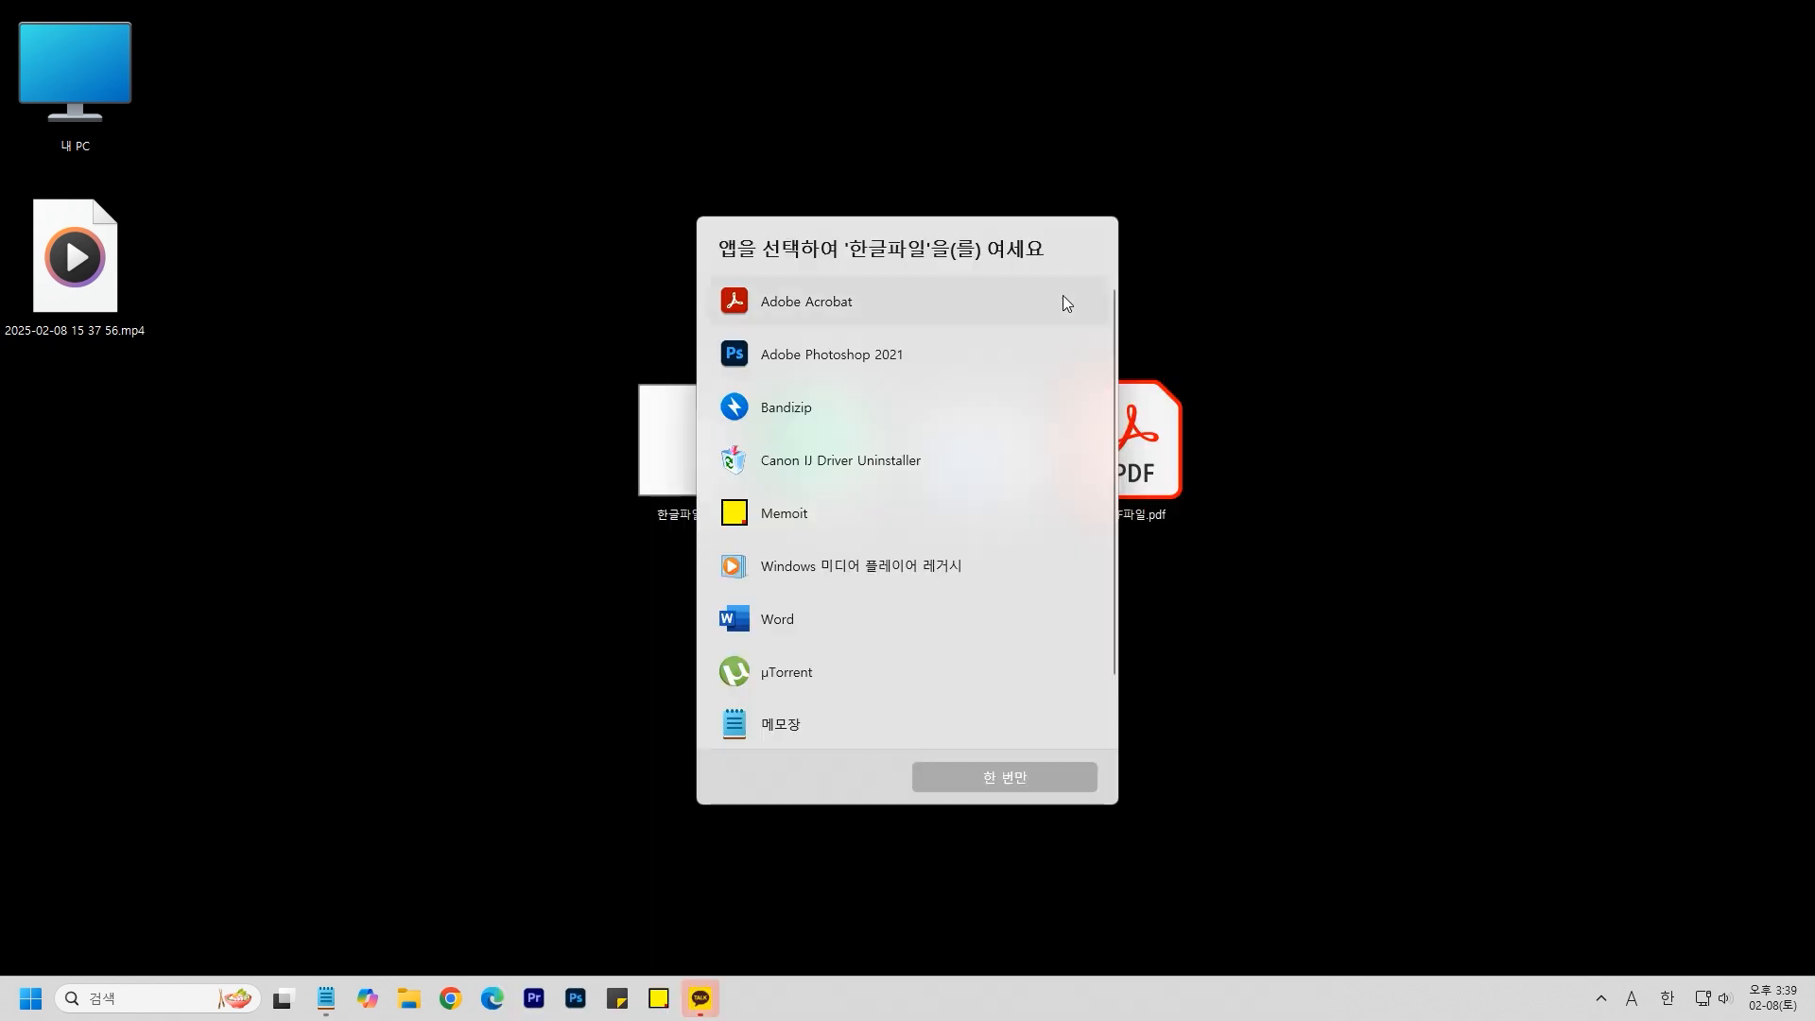
left_click(633, 512)
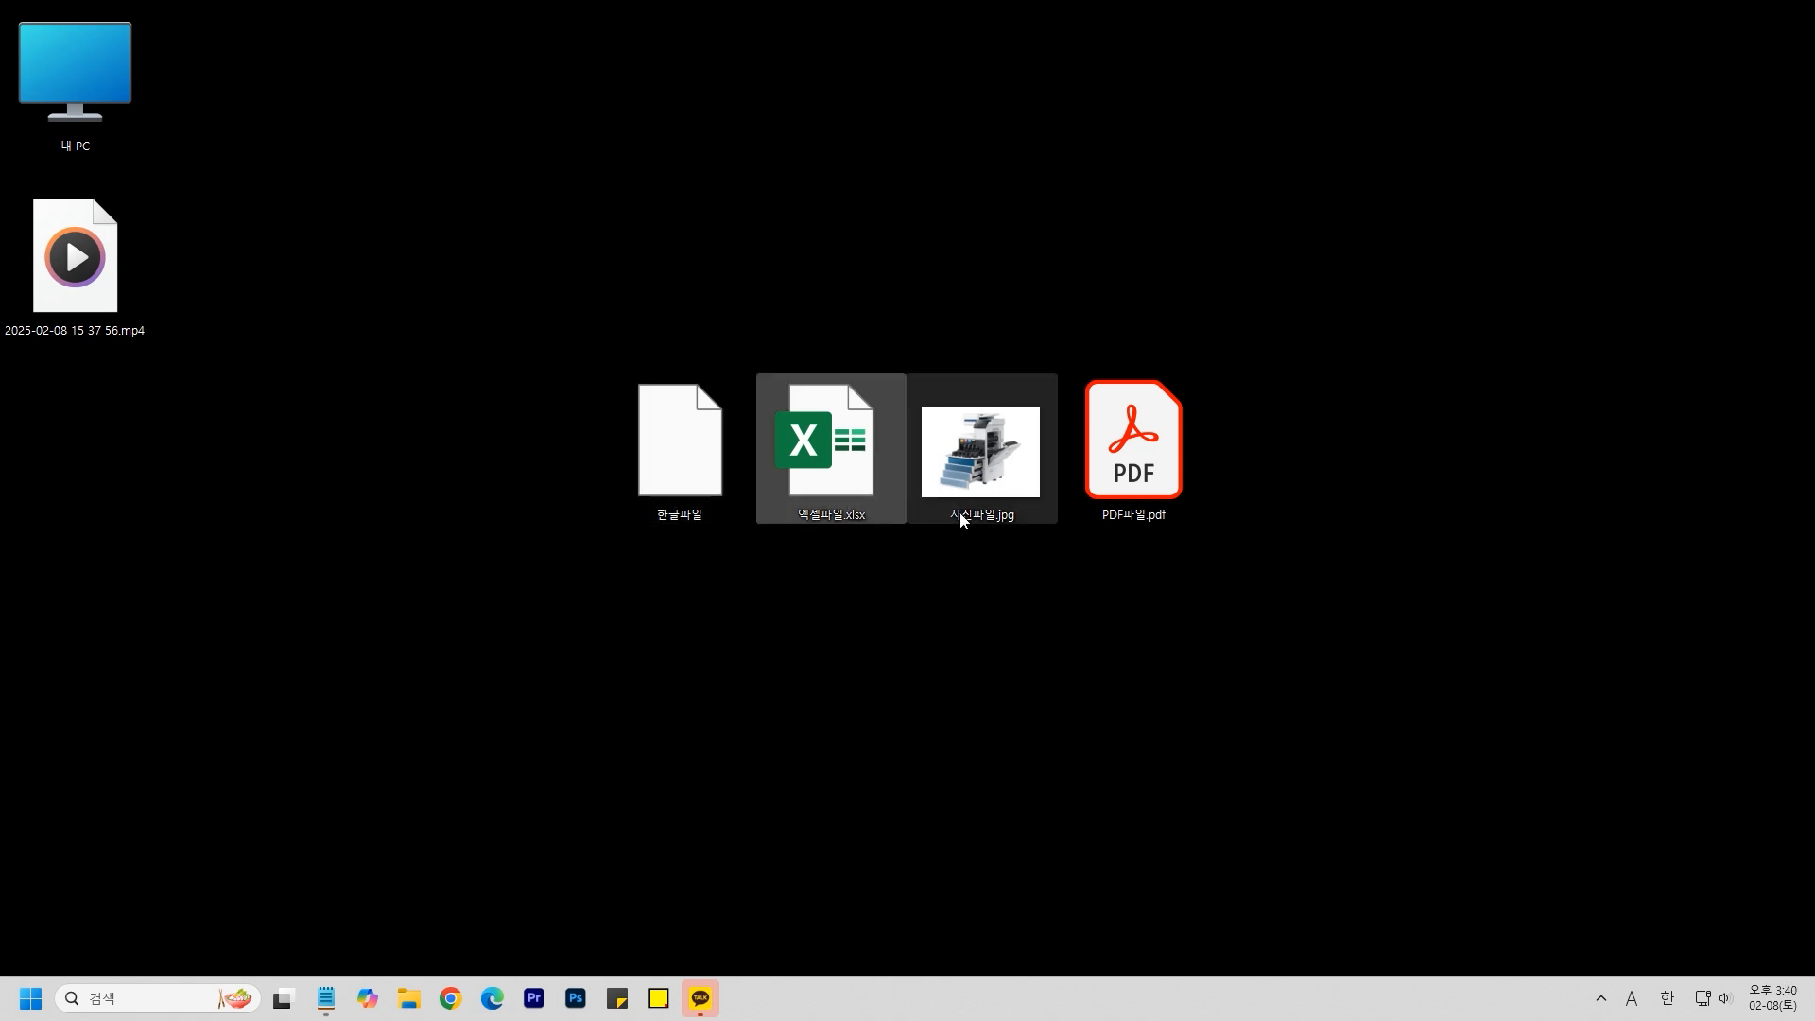
left_click(1146, 515)
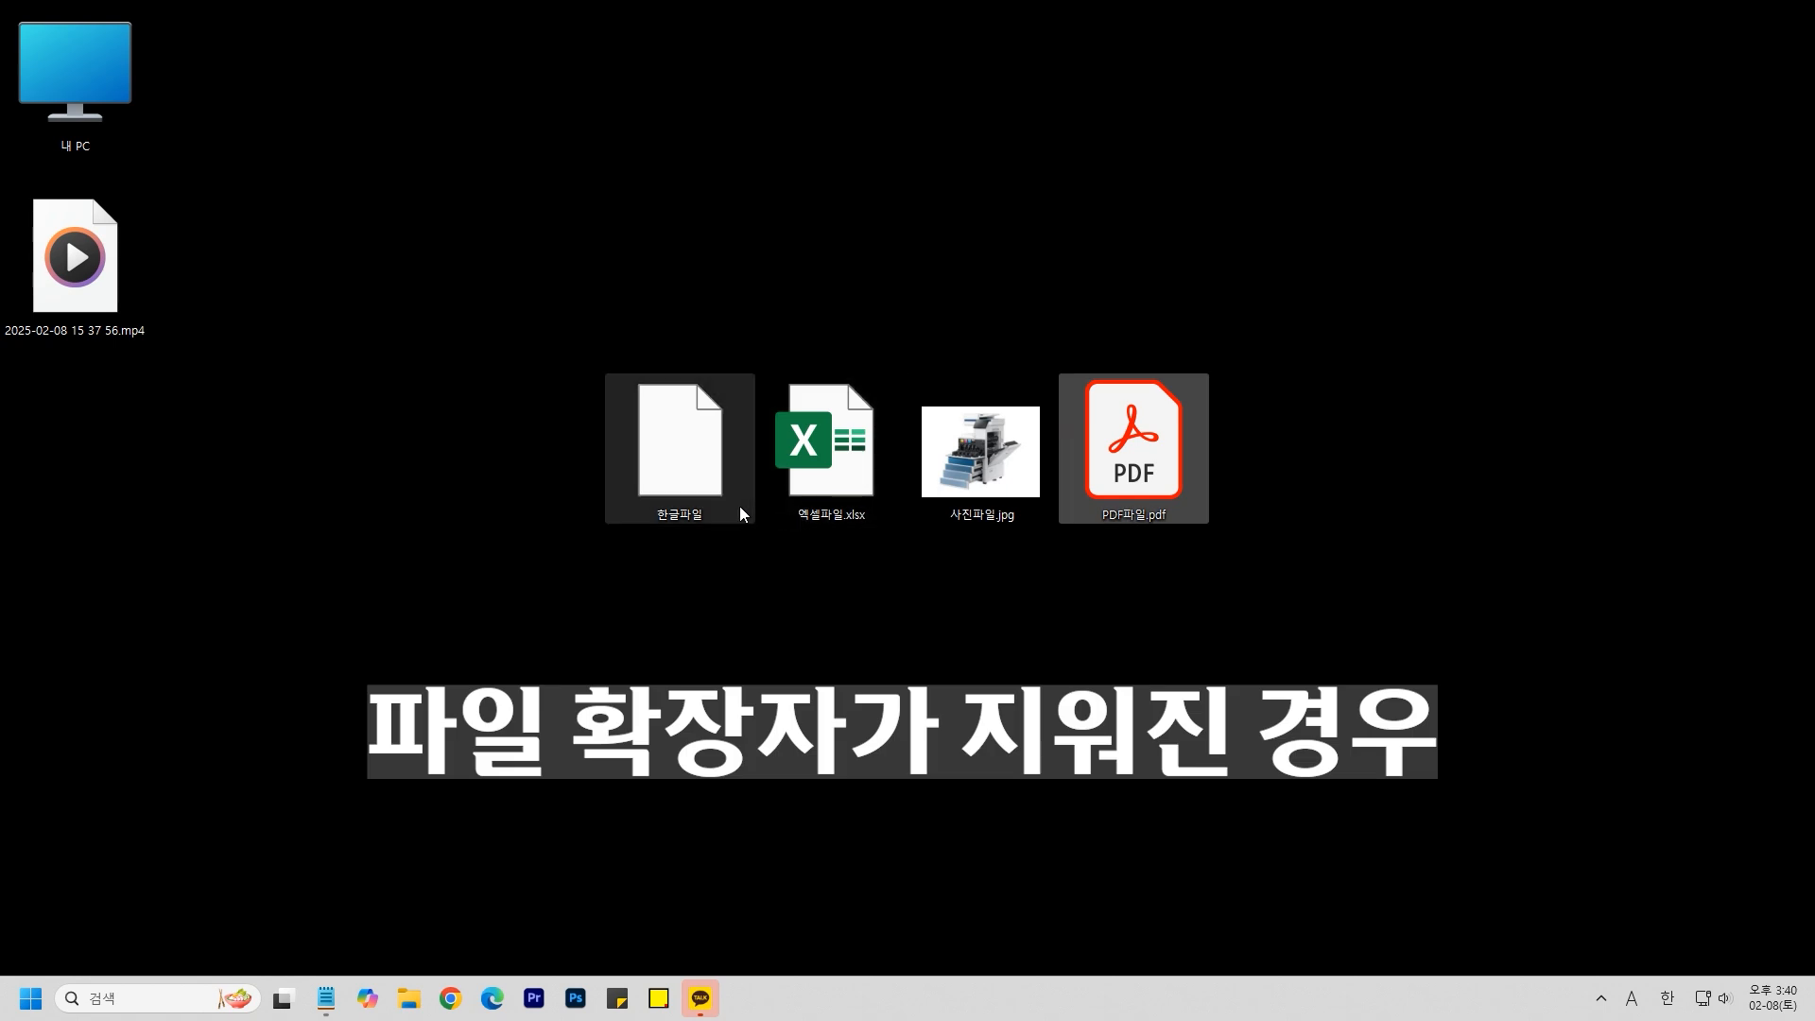
Rename the extensionless 한글파일 on the desktop as 한글파일.hwp.
left_click(709, 532)
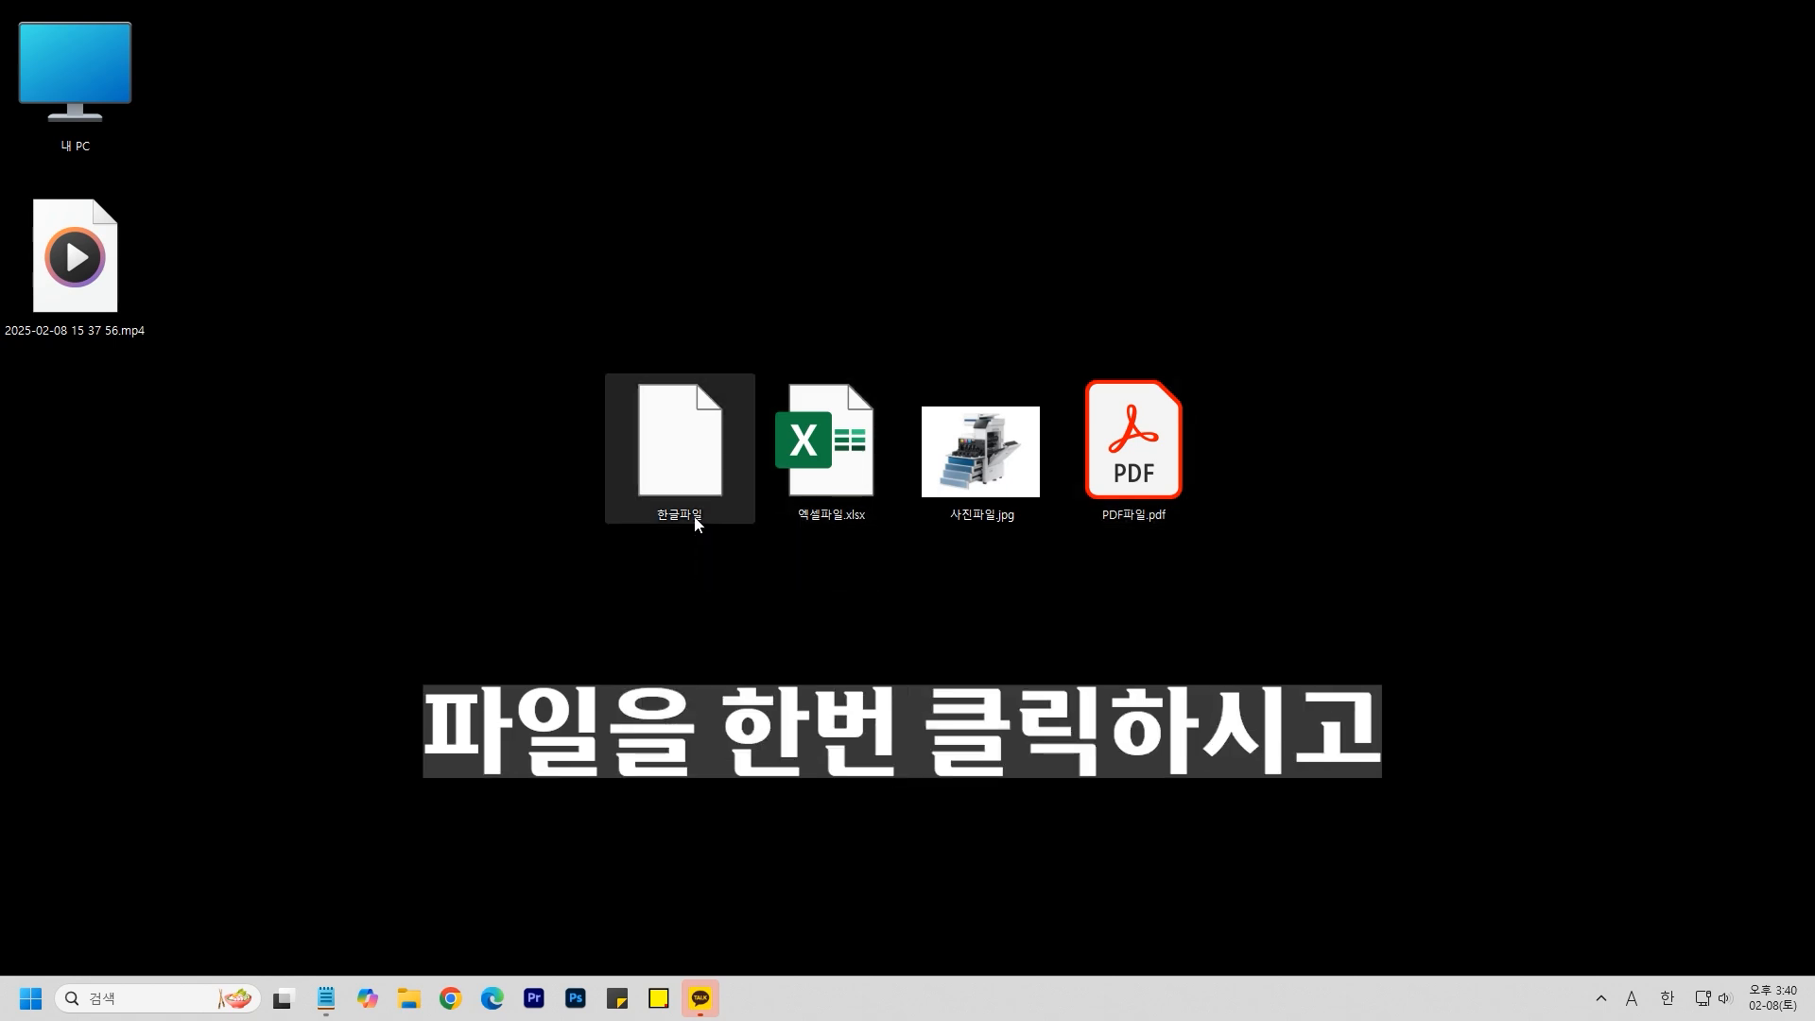
left_click(703, 518)
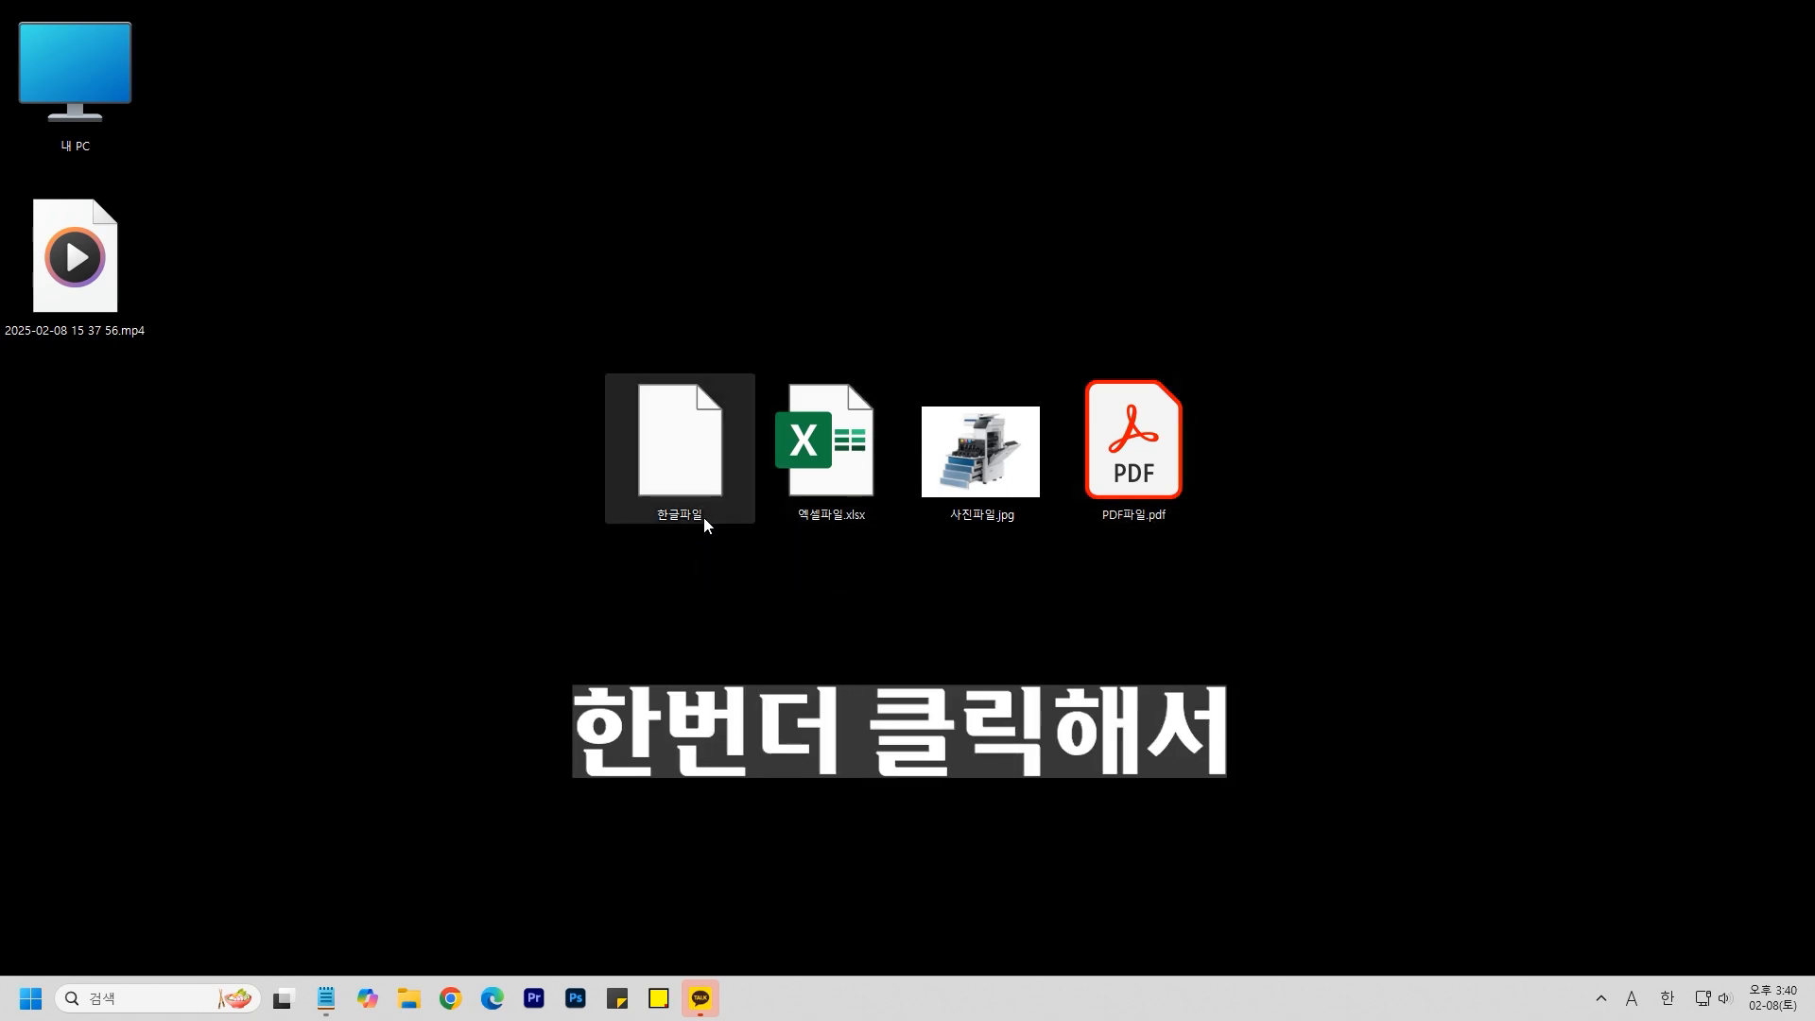
left_click(705, 524)
left_click(710, 519)
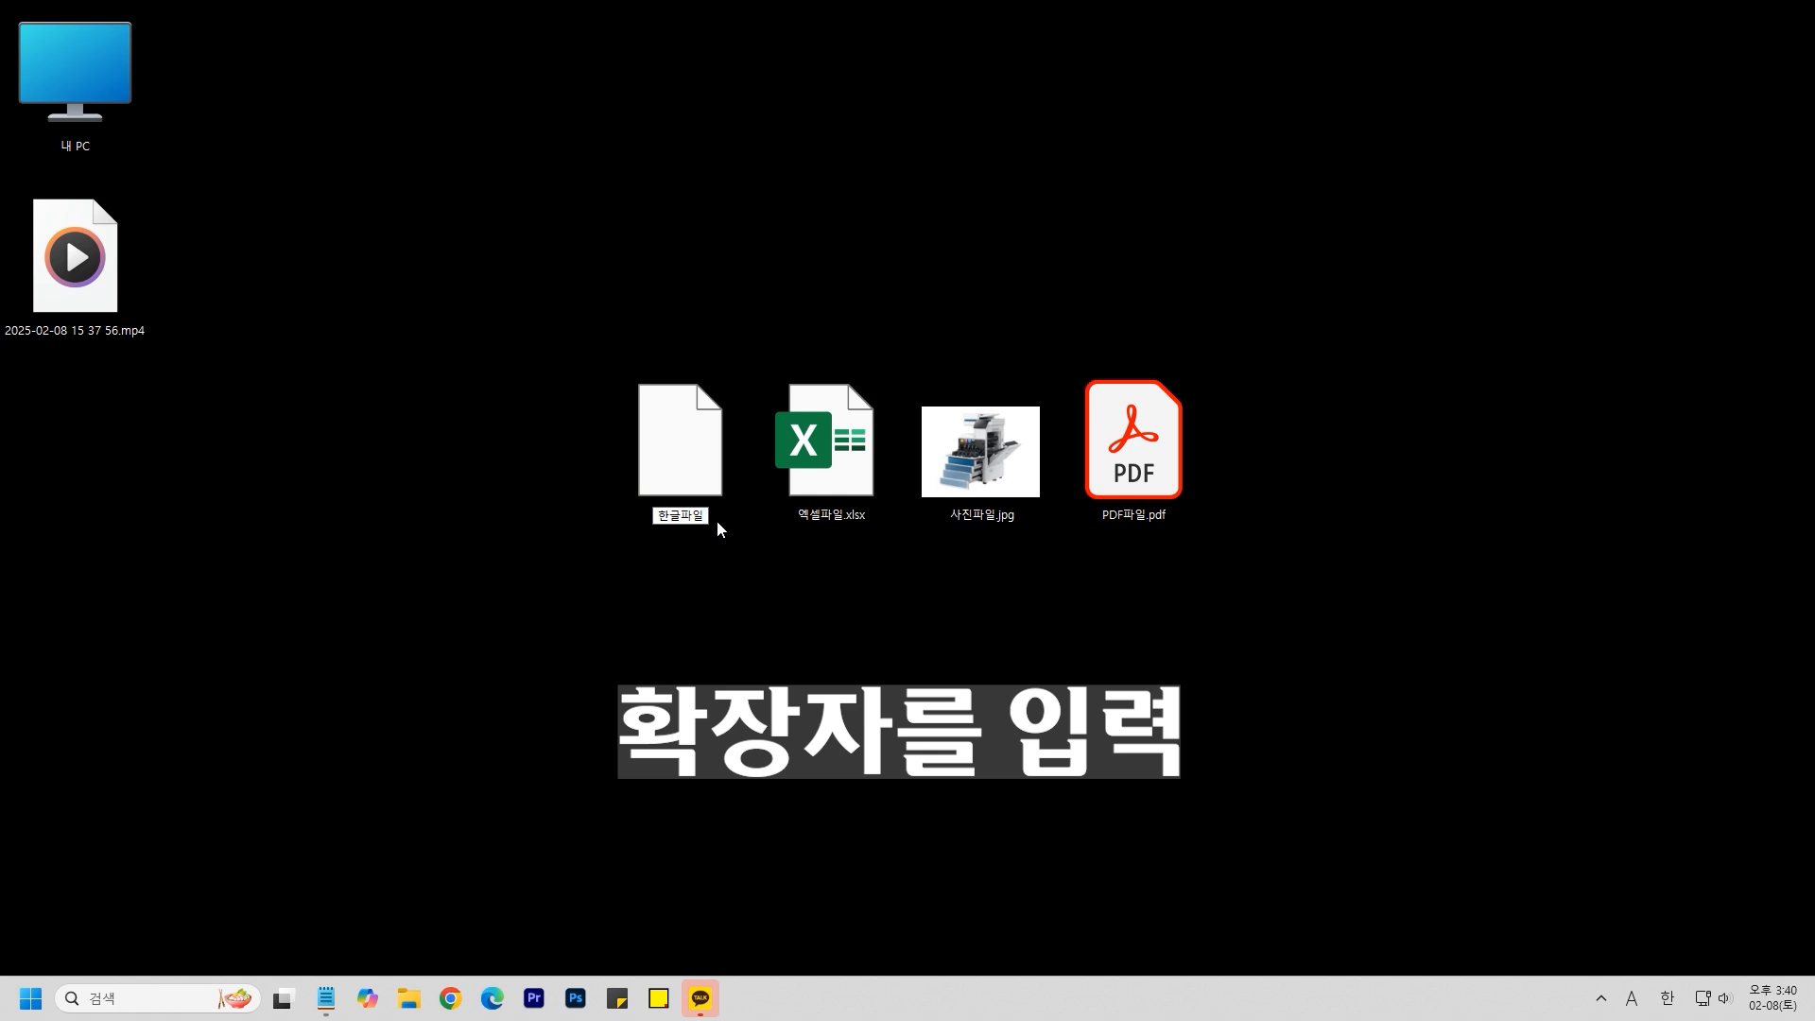
type(".")
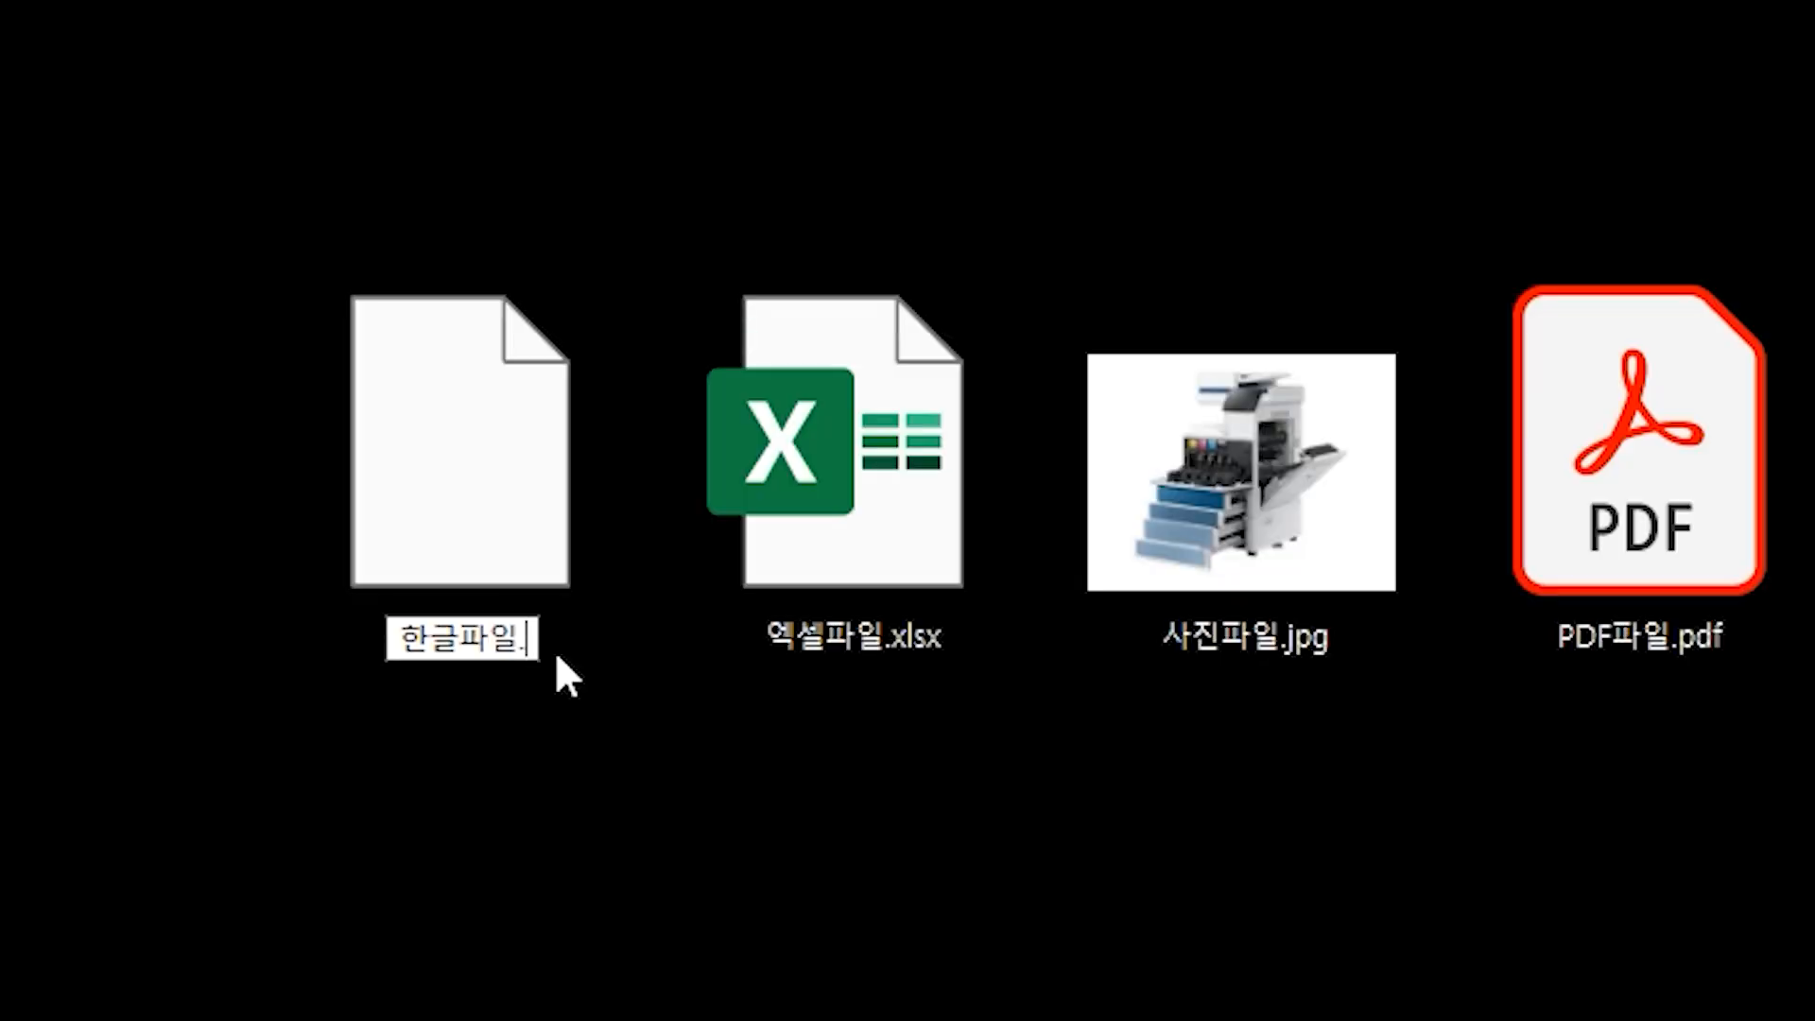
type("hwp")
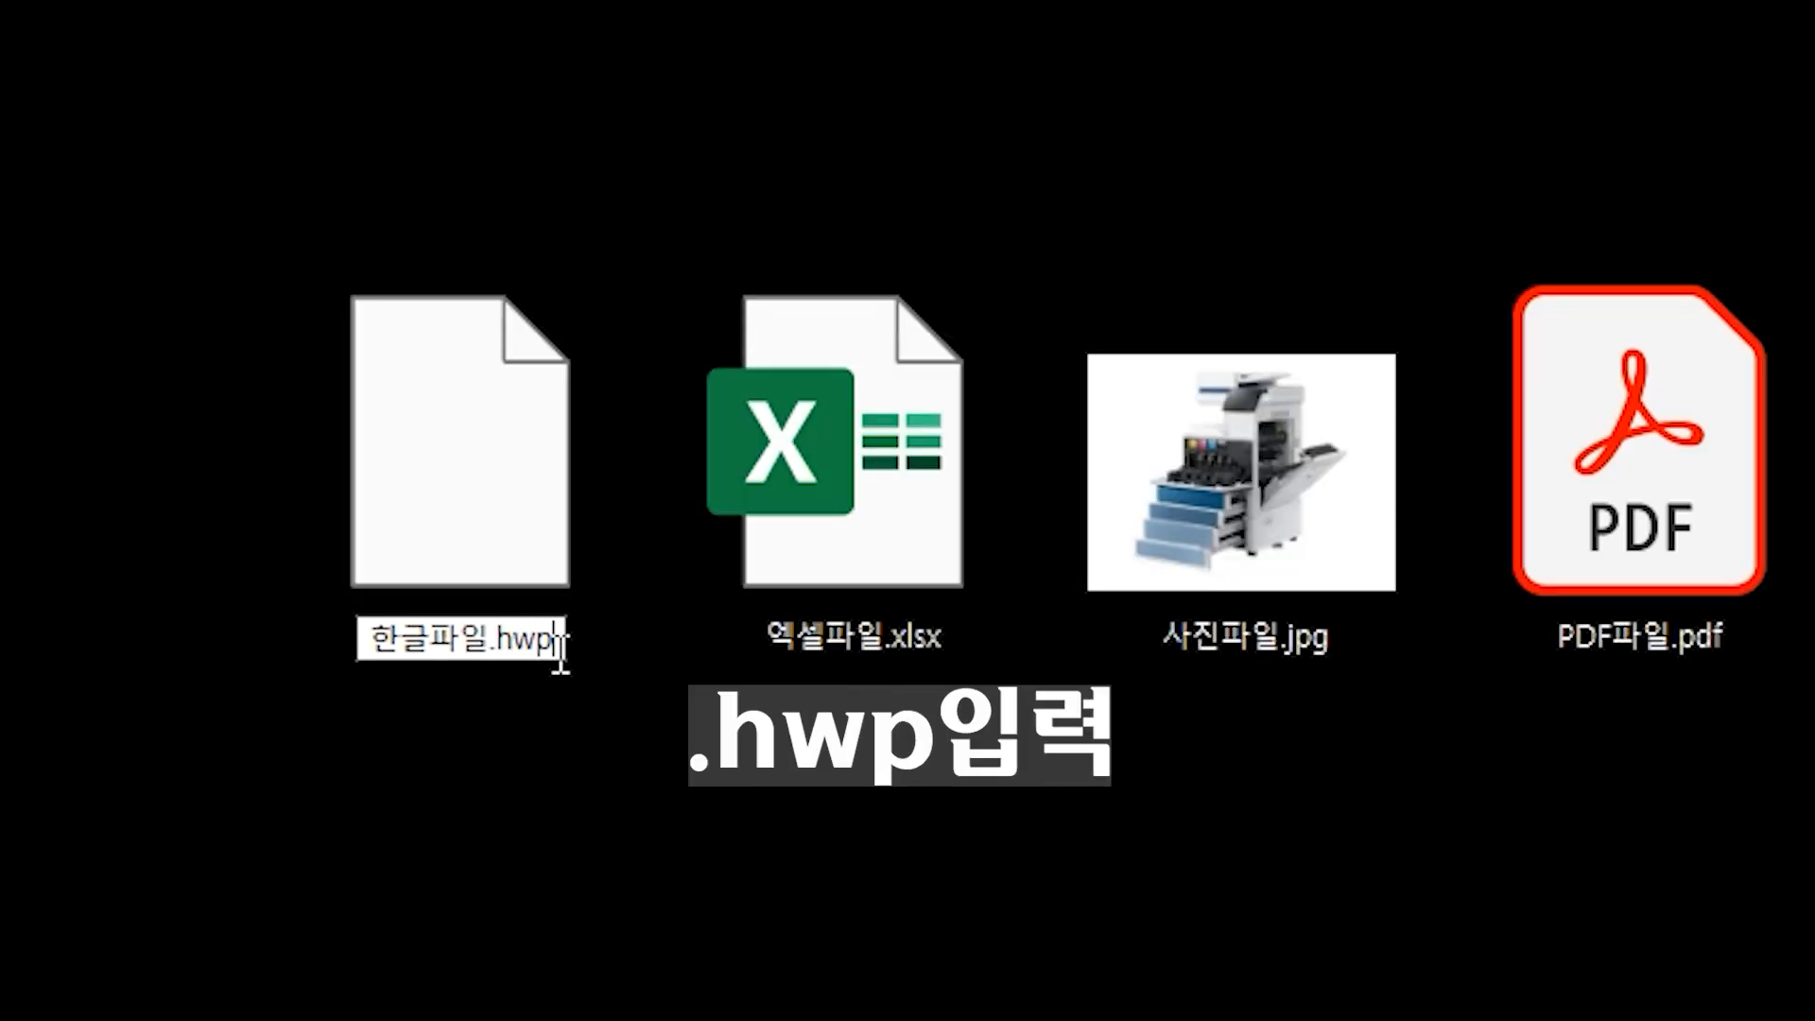
key("Return")
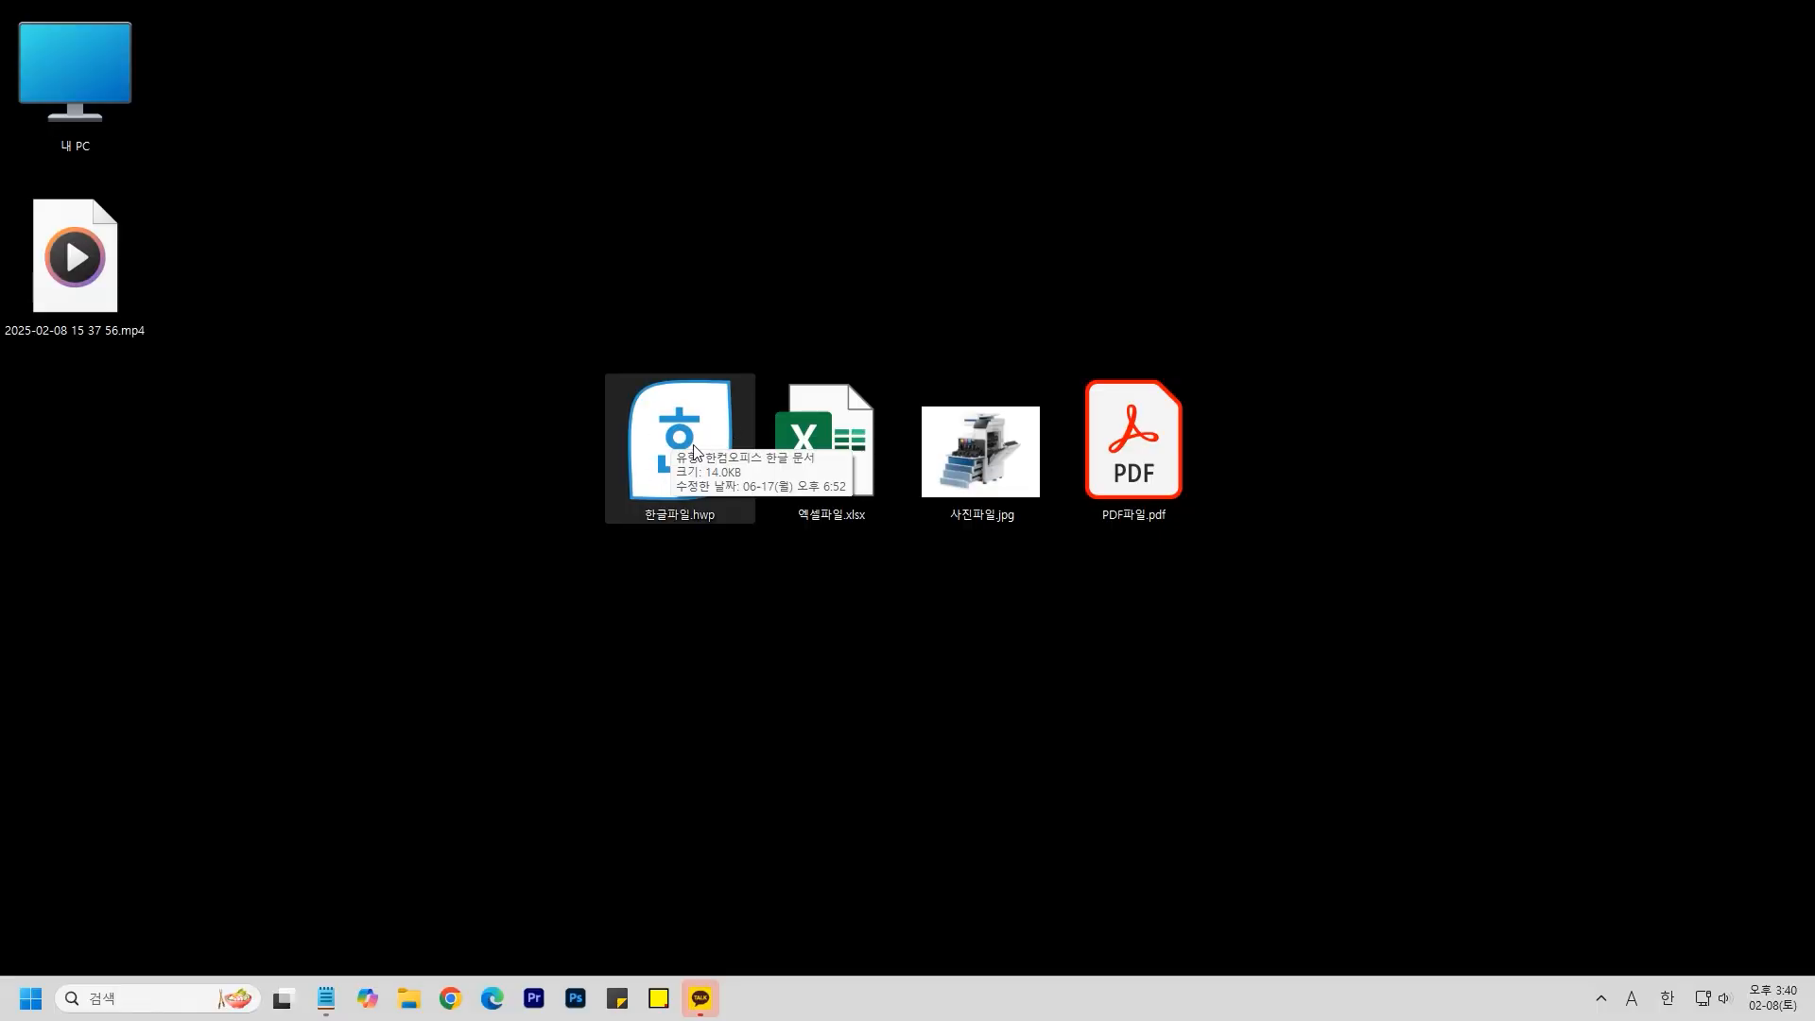
left_click(720, 605)
Open 한글파일.hwp to check that it loads in its word processor, and close the document window.
left_click(707, 455)
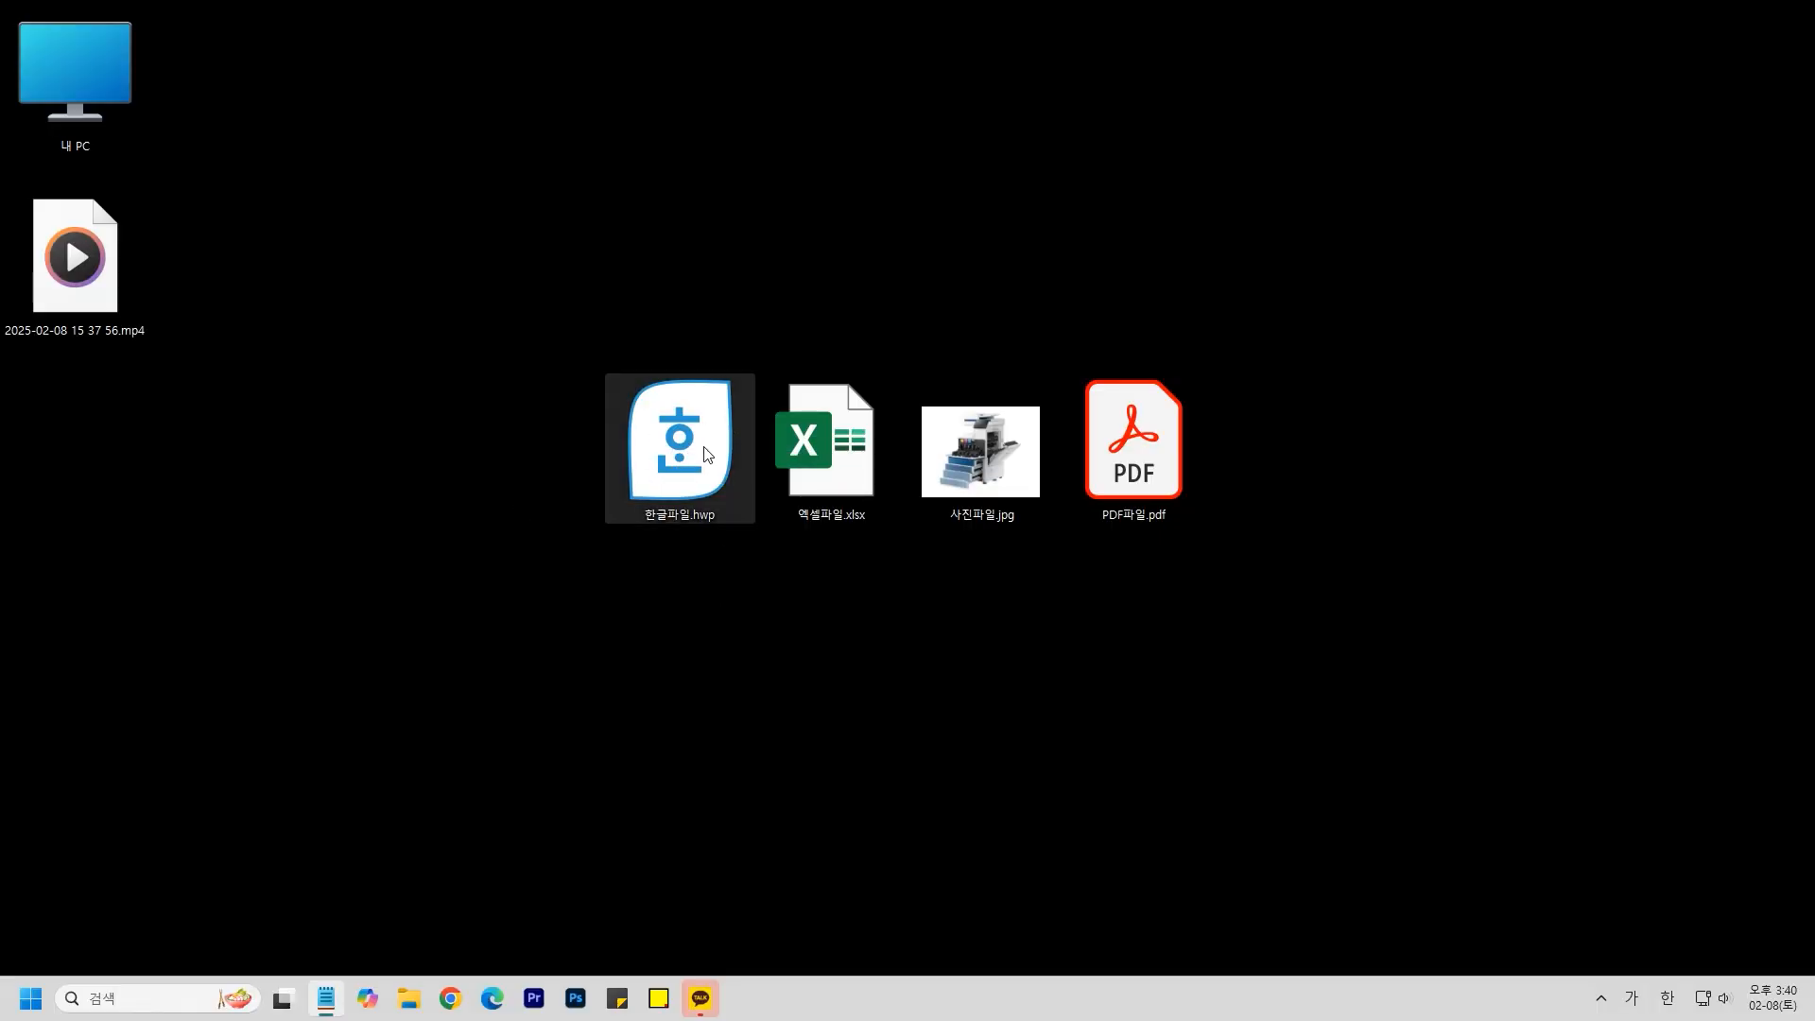
double_click(707, 454)
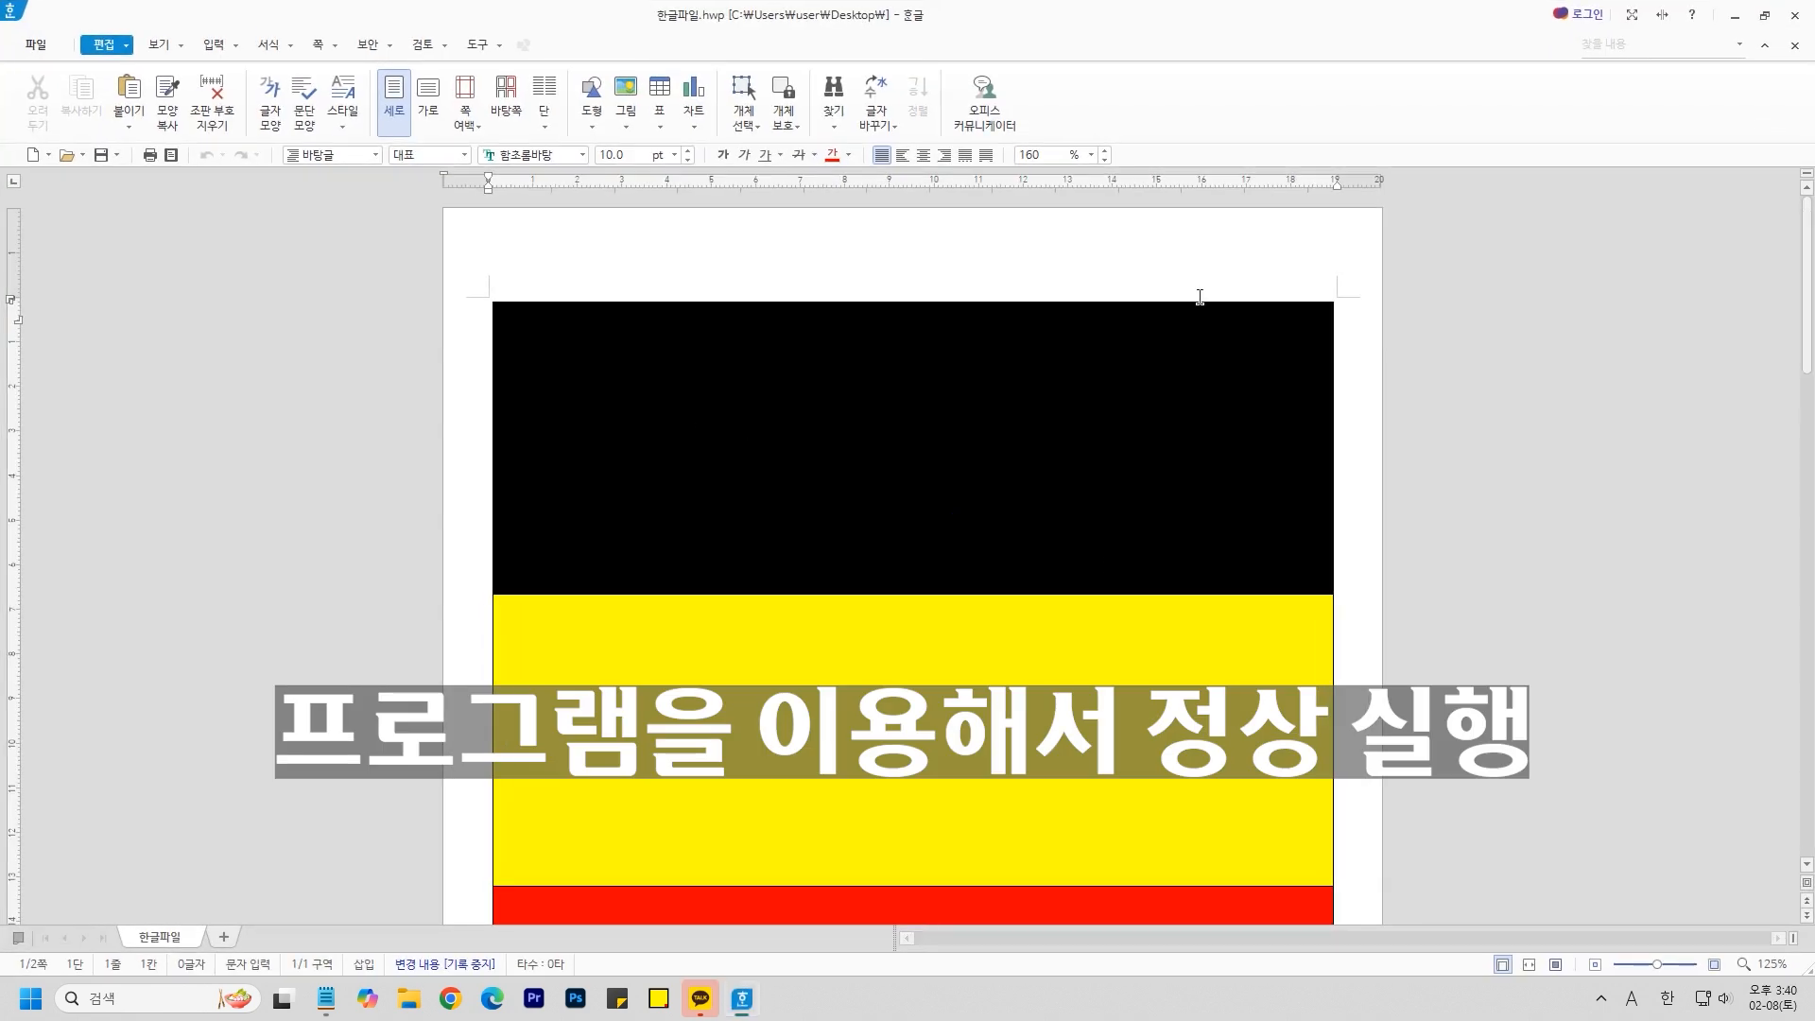
left_click(1795, 15)
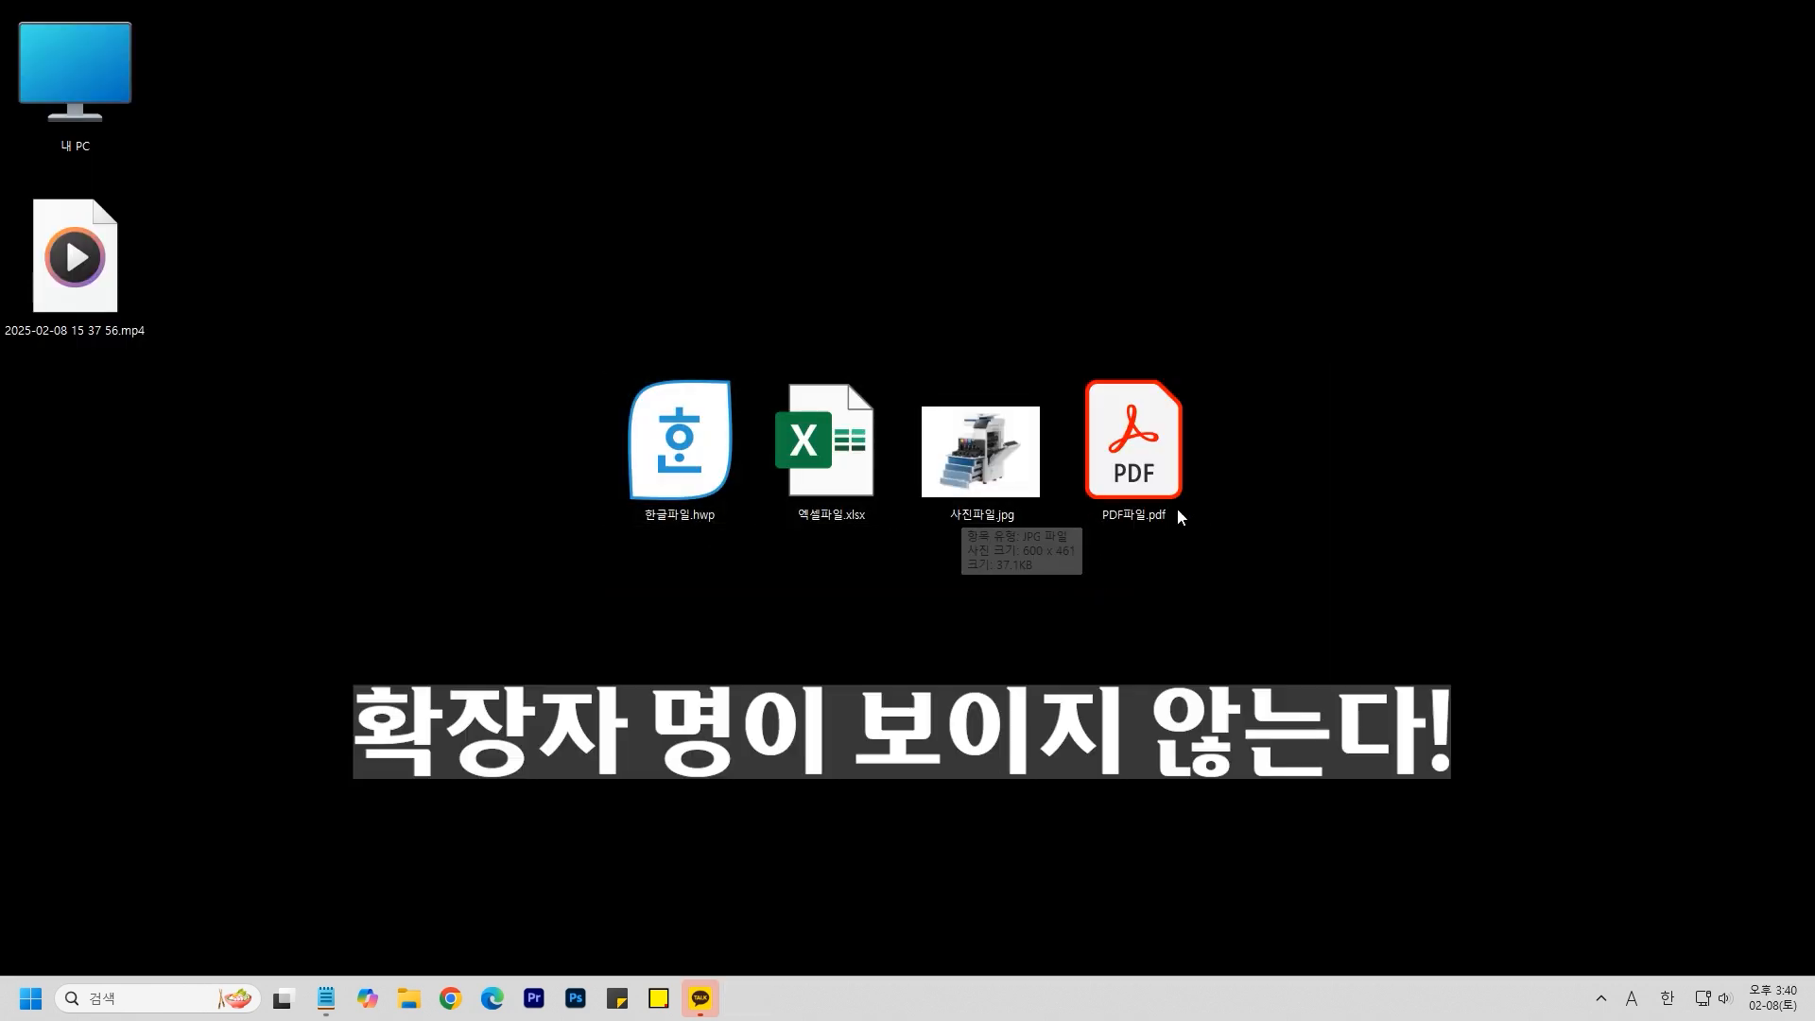
Open 내 PC and turn off the display of file name extensions (파일 확장명) in the view options.
mouse_move(695, 526)
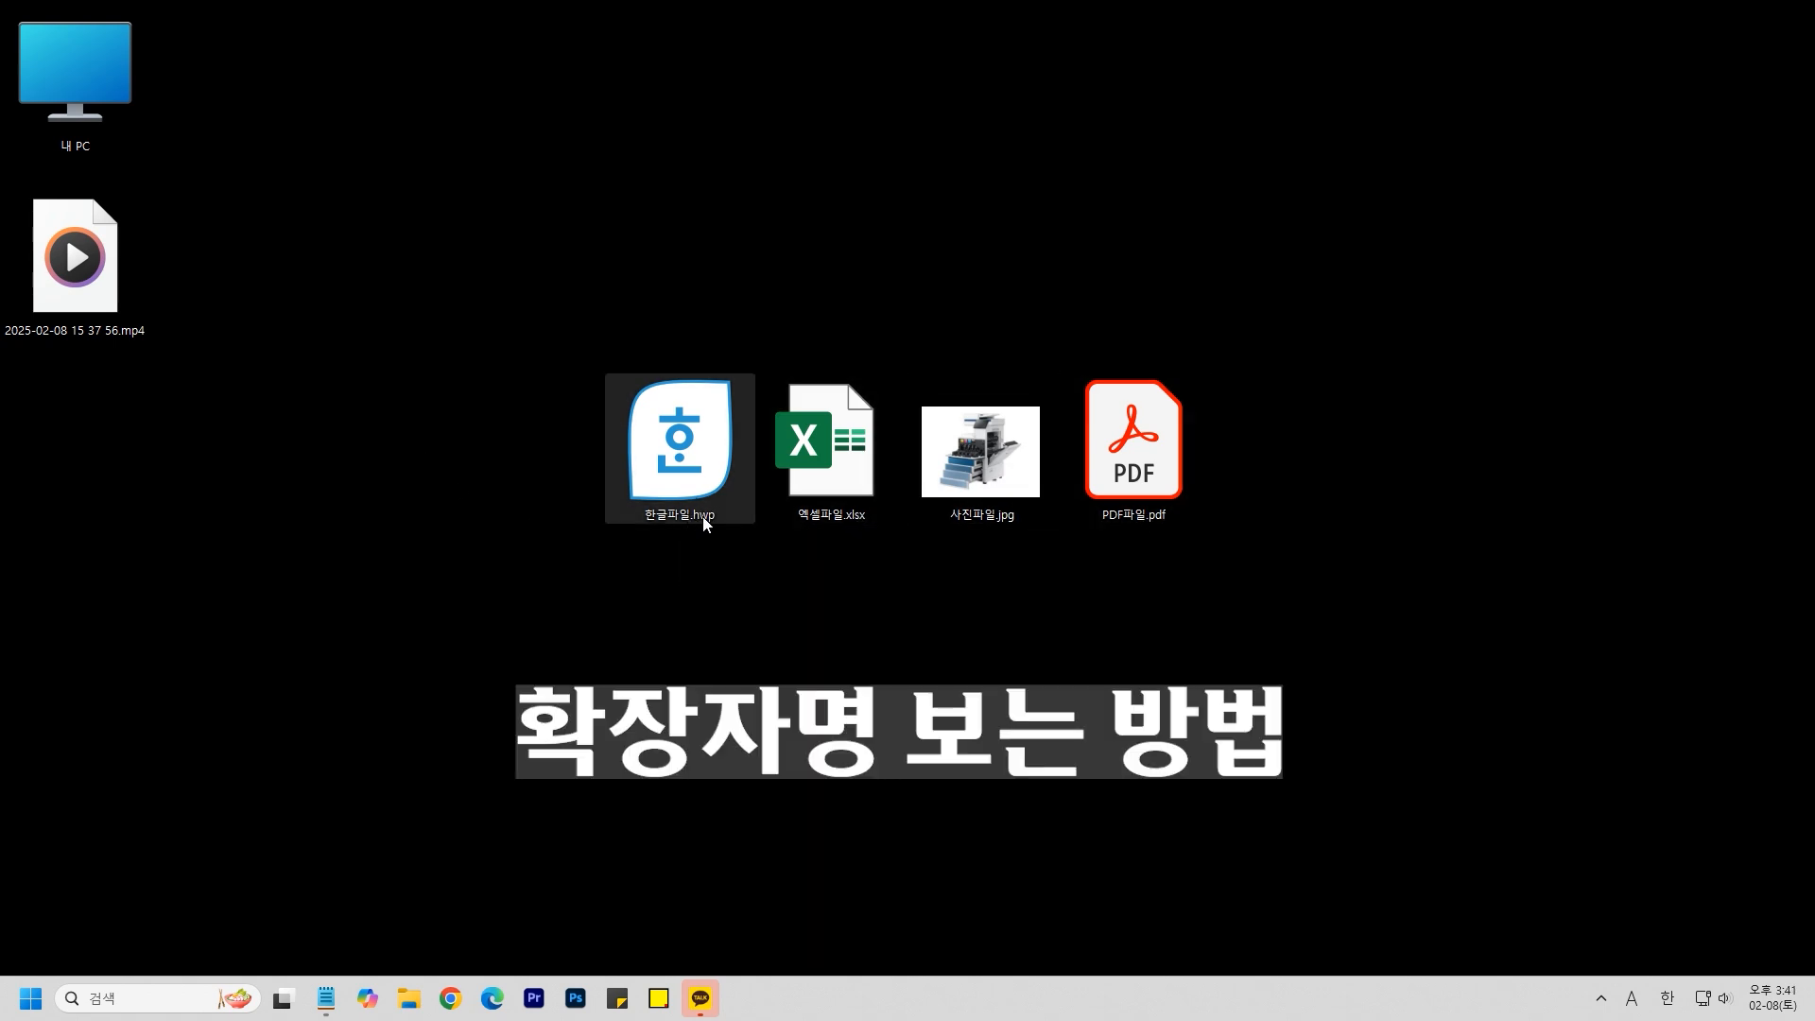
double_click(75, 65)
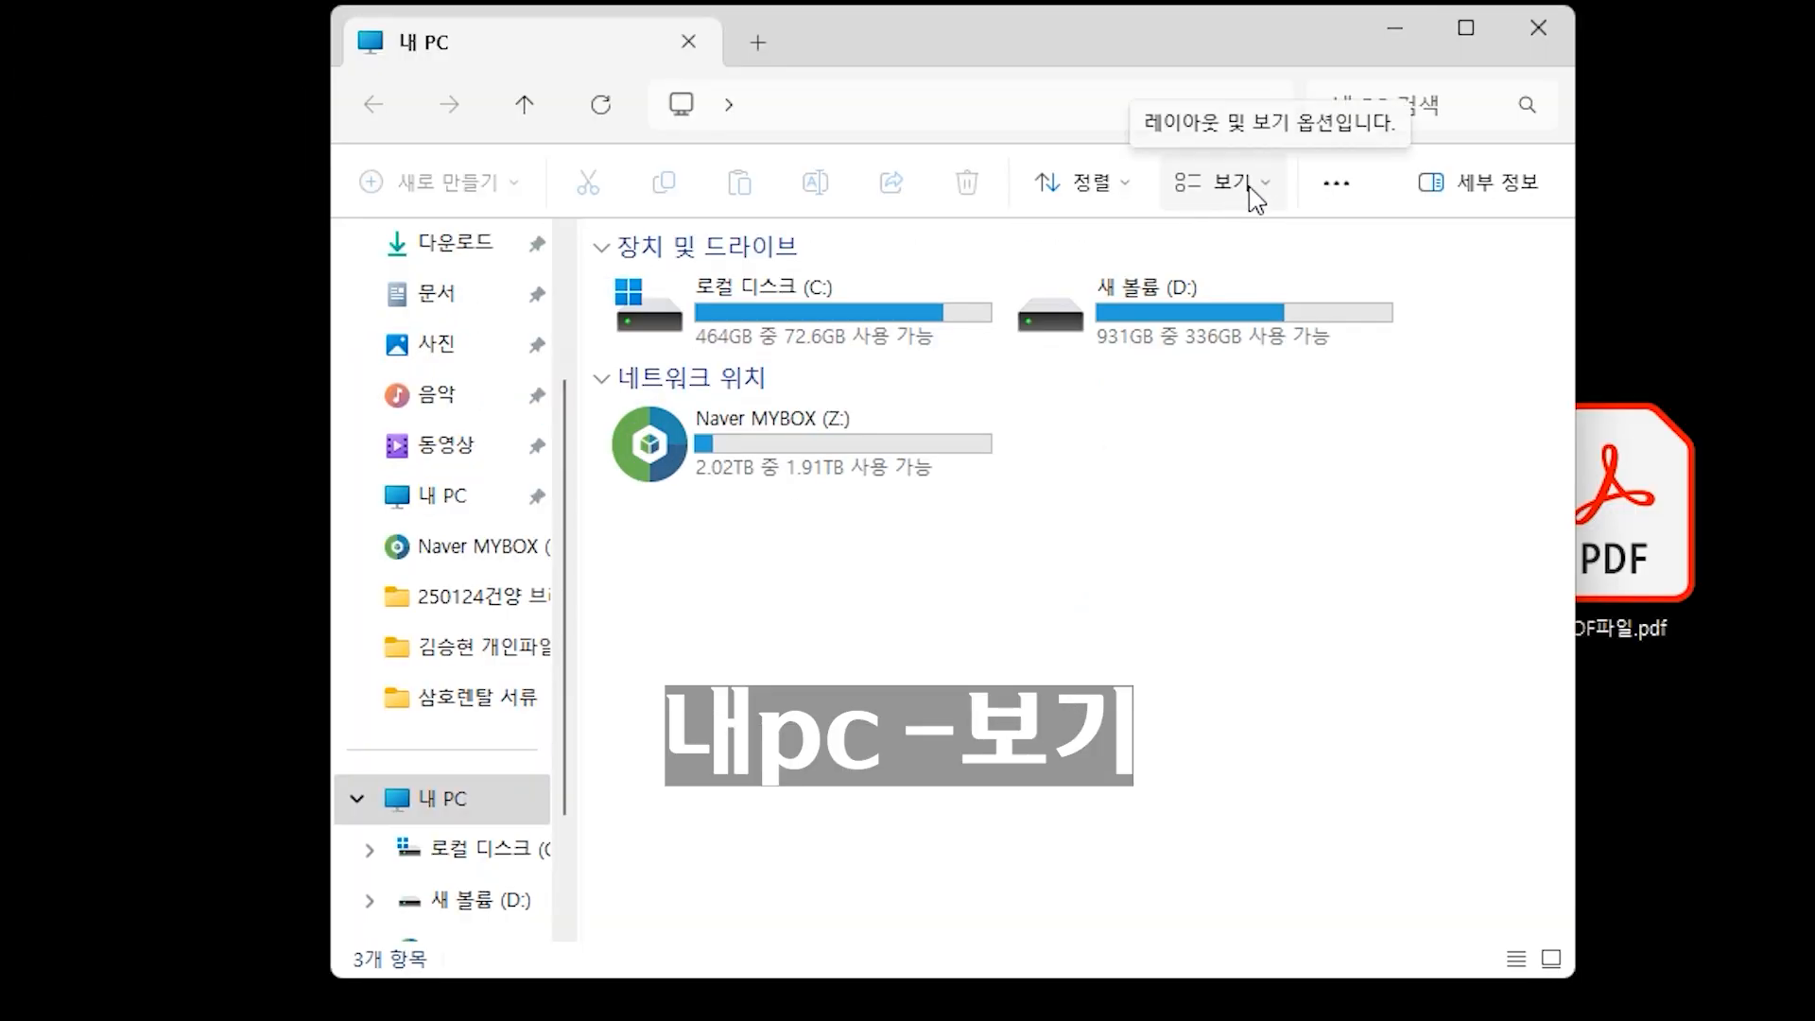
left_click(1231, 185)
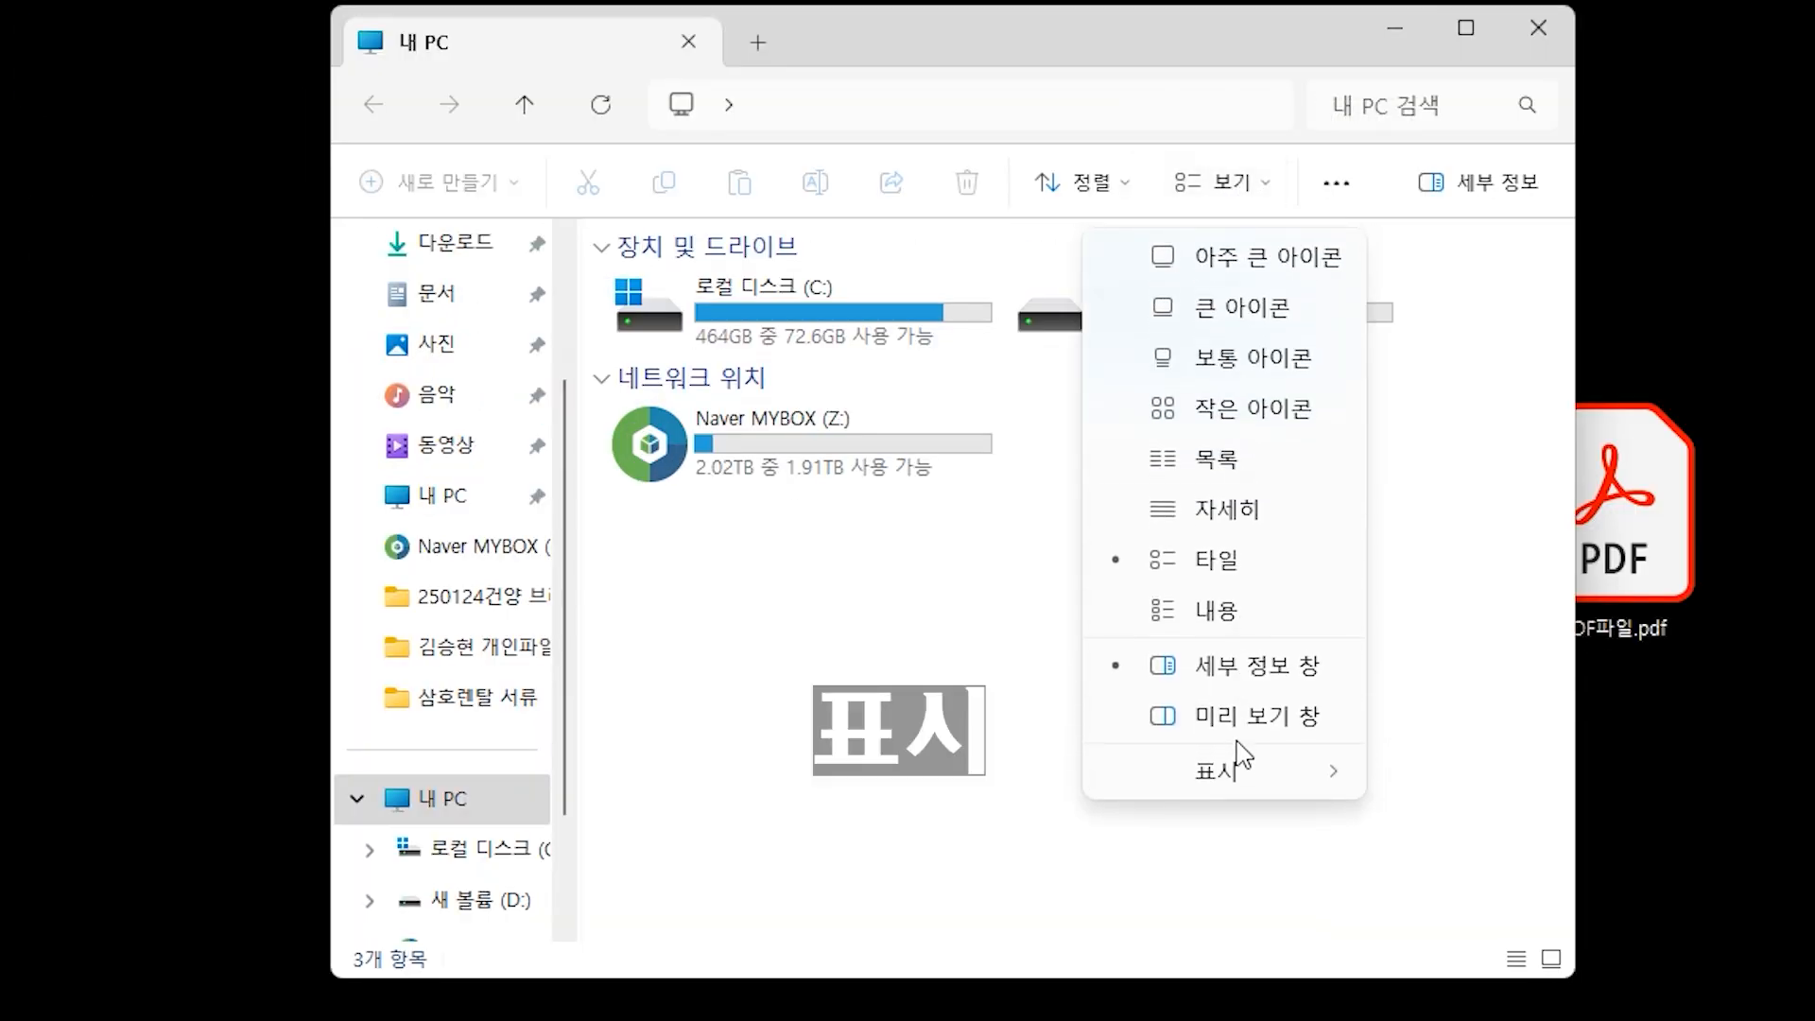
mouse_move(1213, 781)
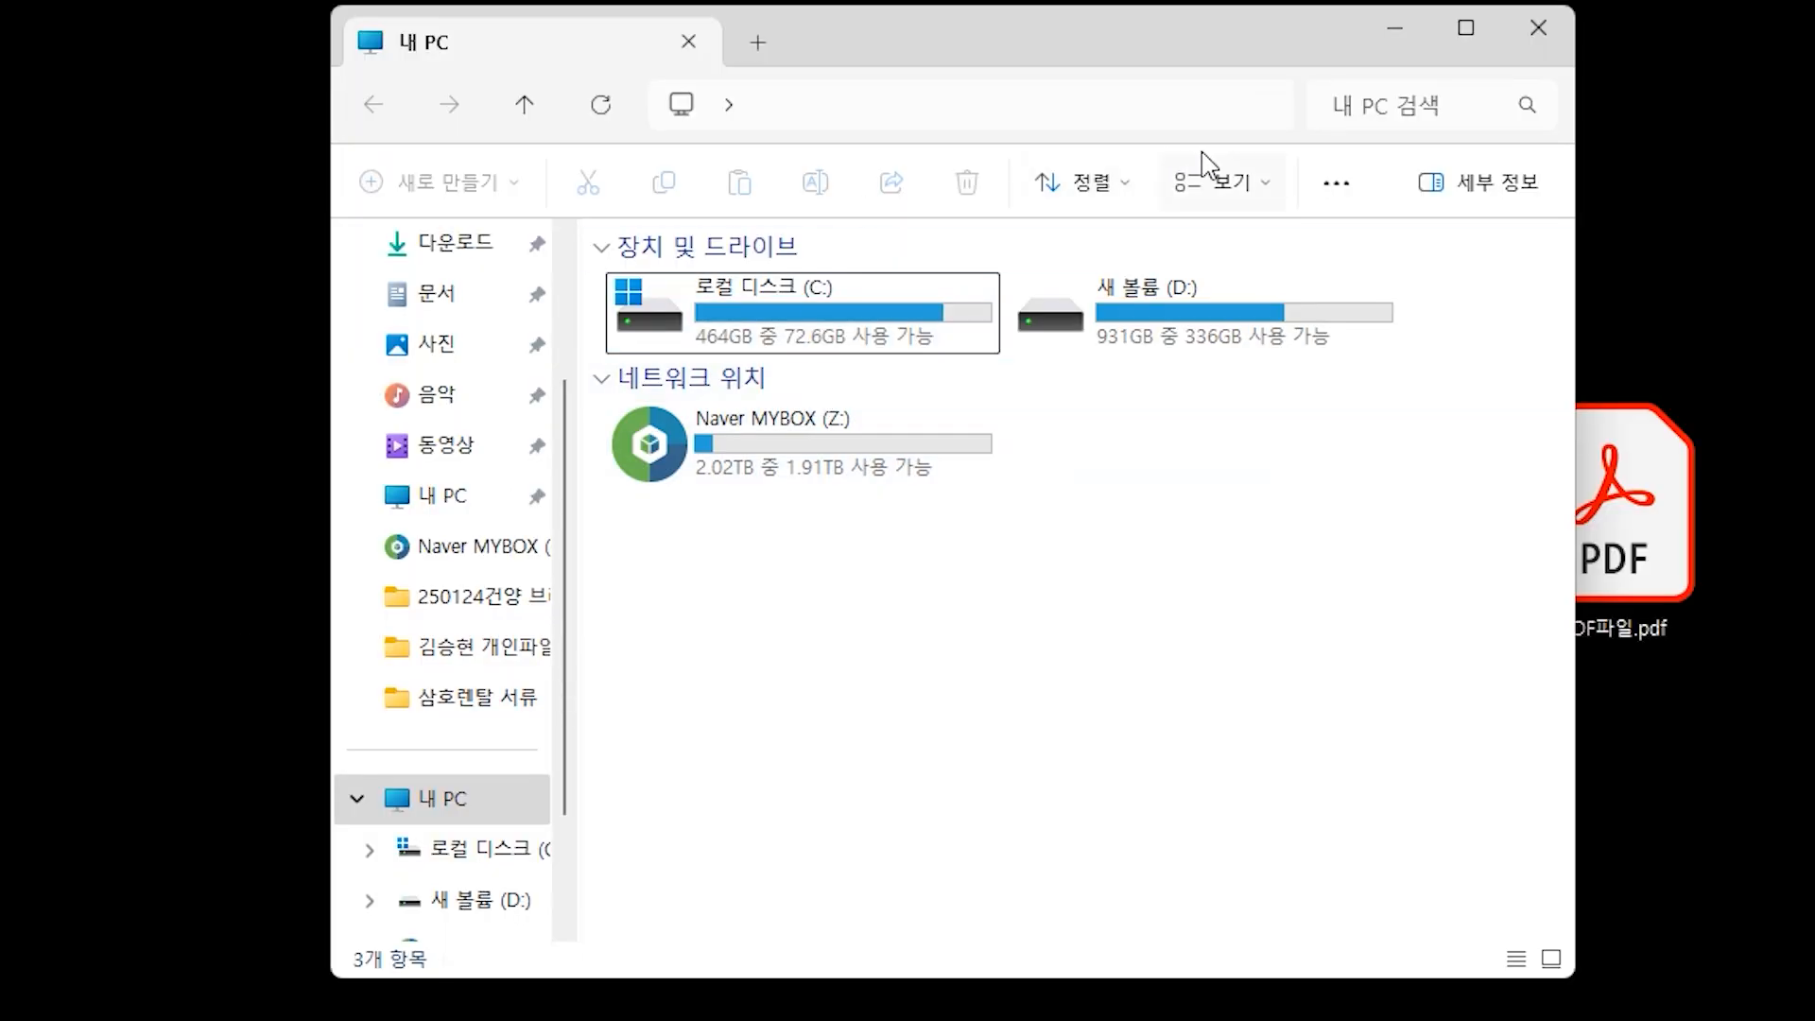
left_click(1223, 181)
mouse_move(1333, 771)
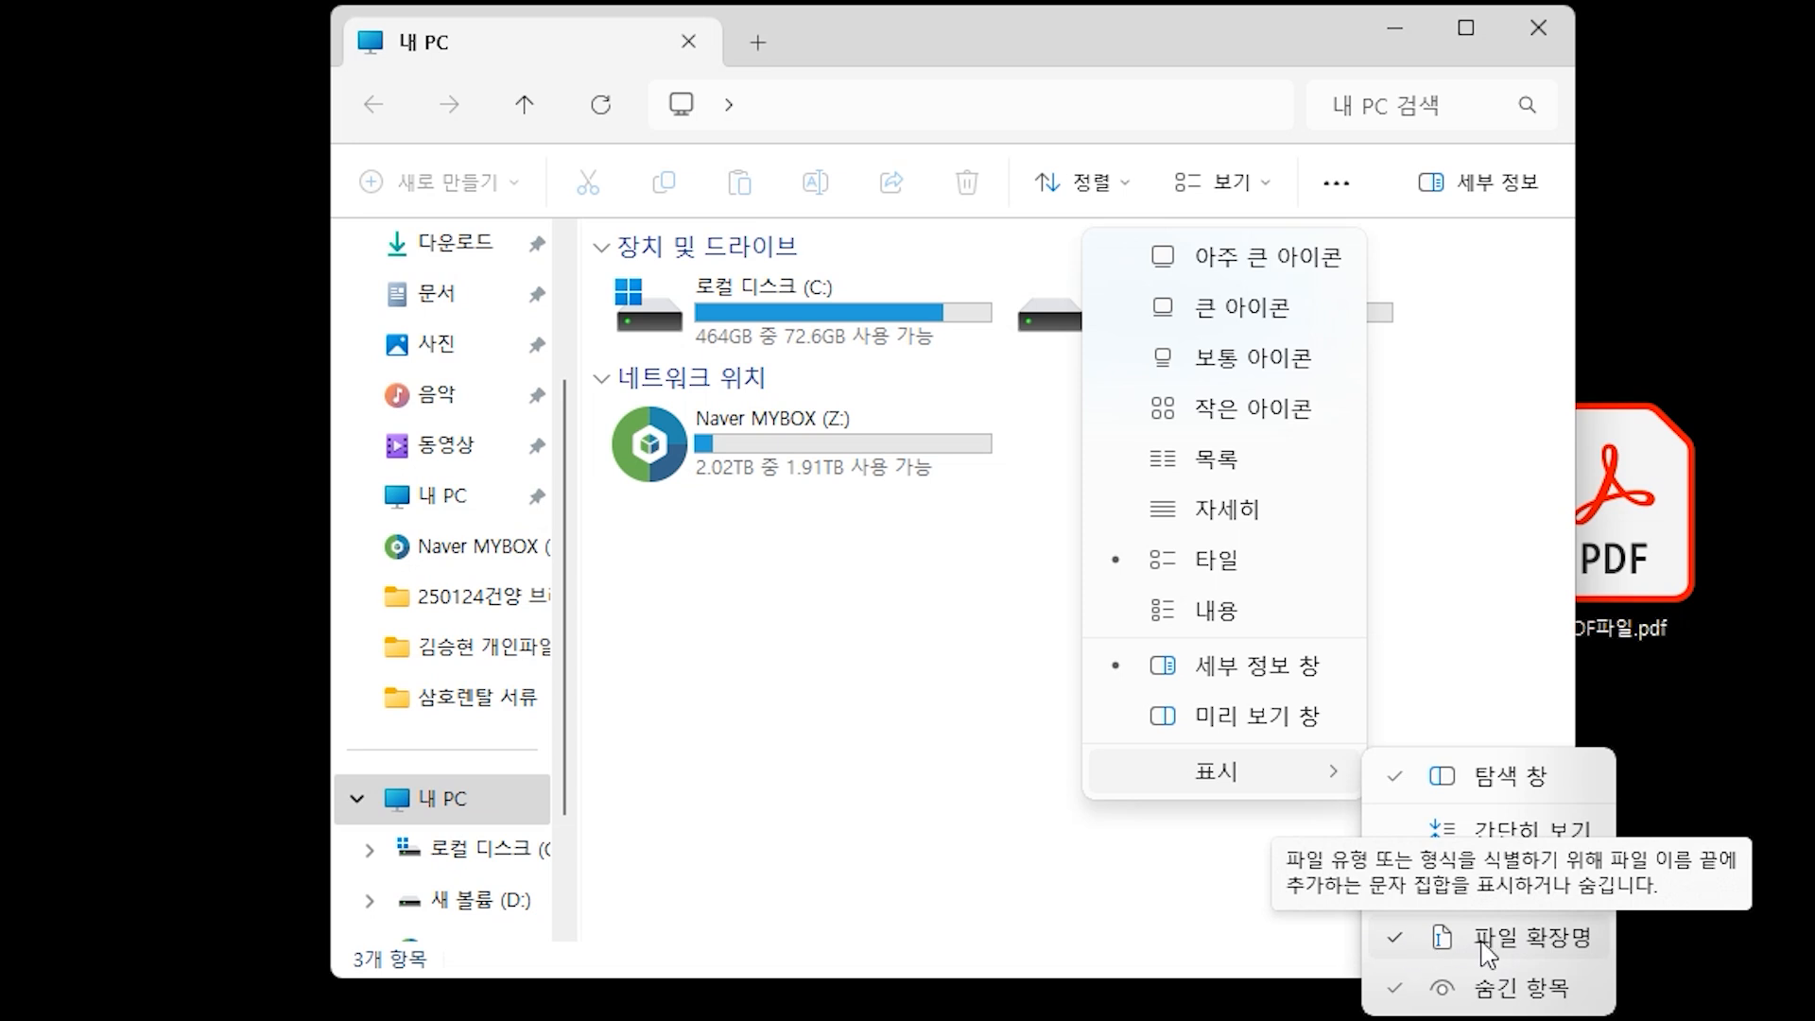
left_click(1482, 943)
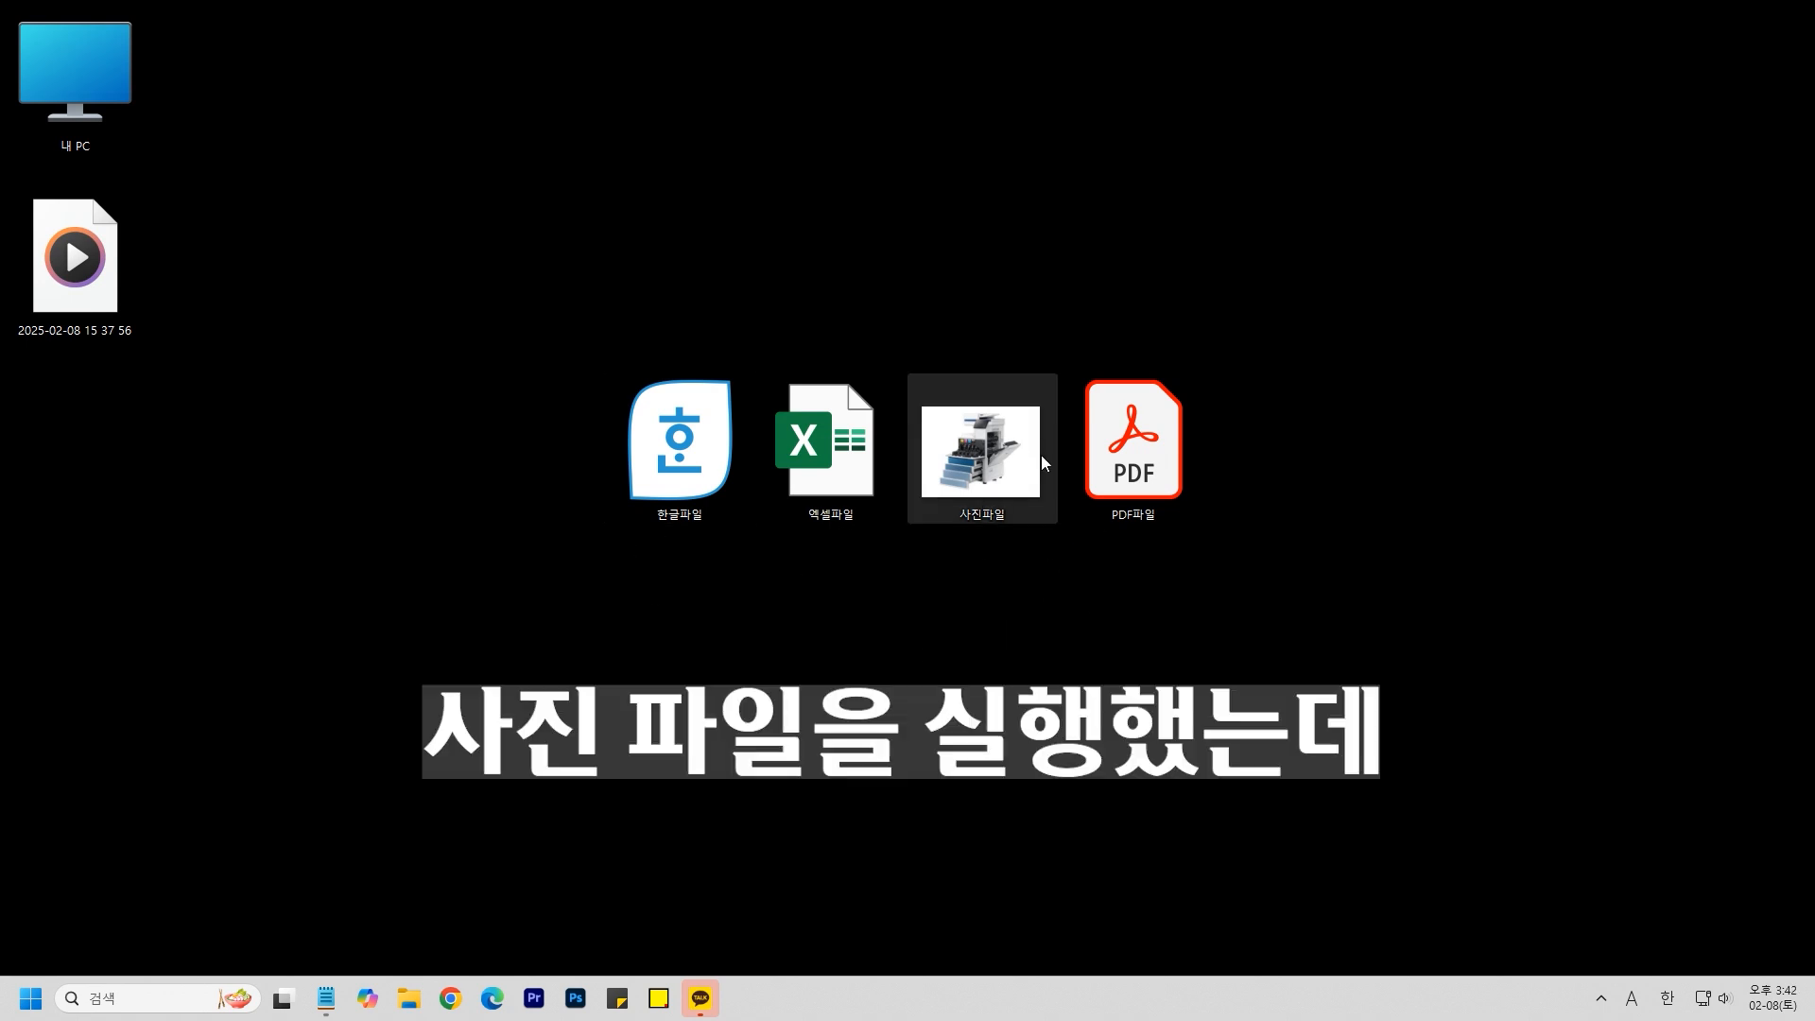
Open 사진파일 to check which program launches for it, dismiss the message, and close that program.
double_click(979, 464)
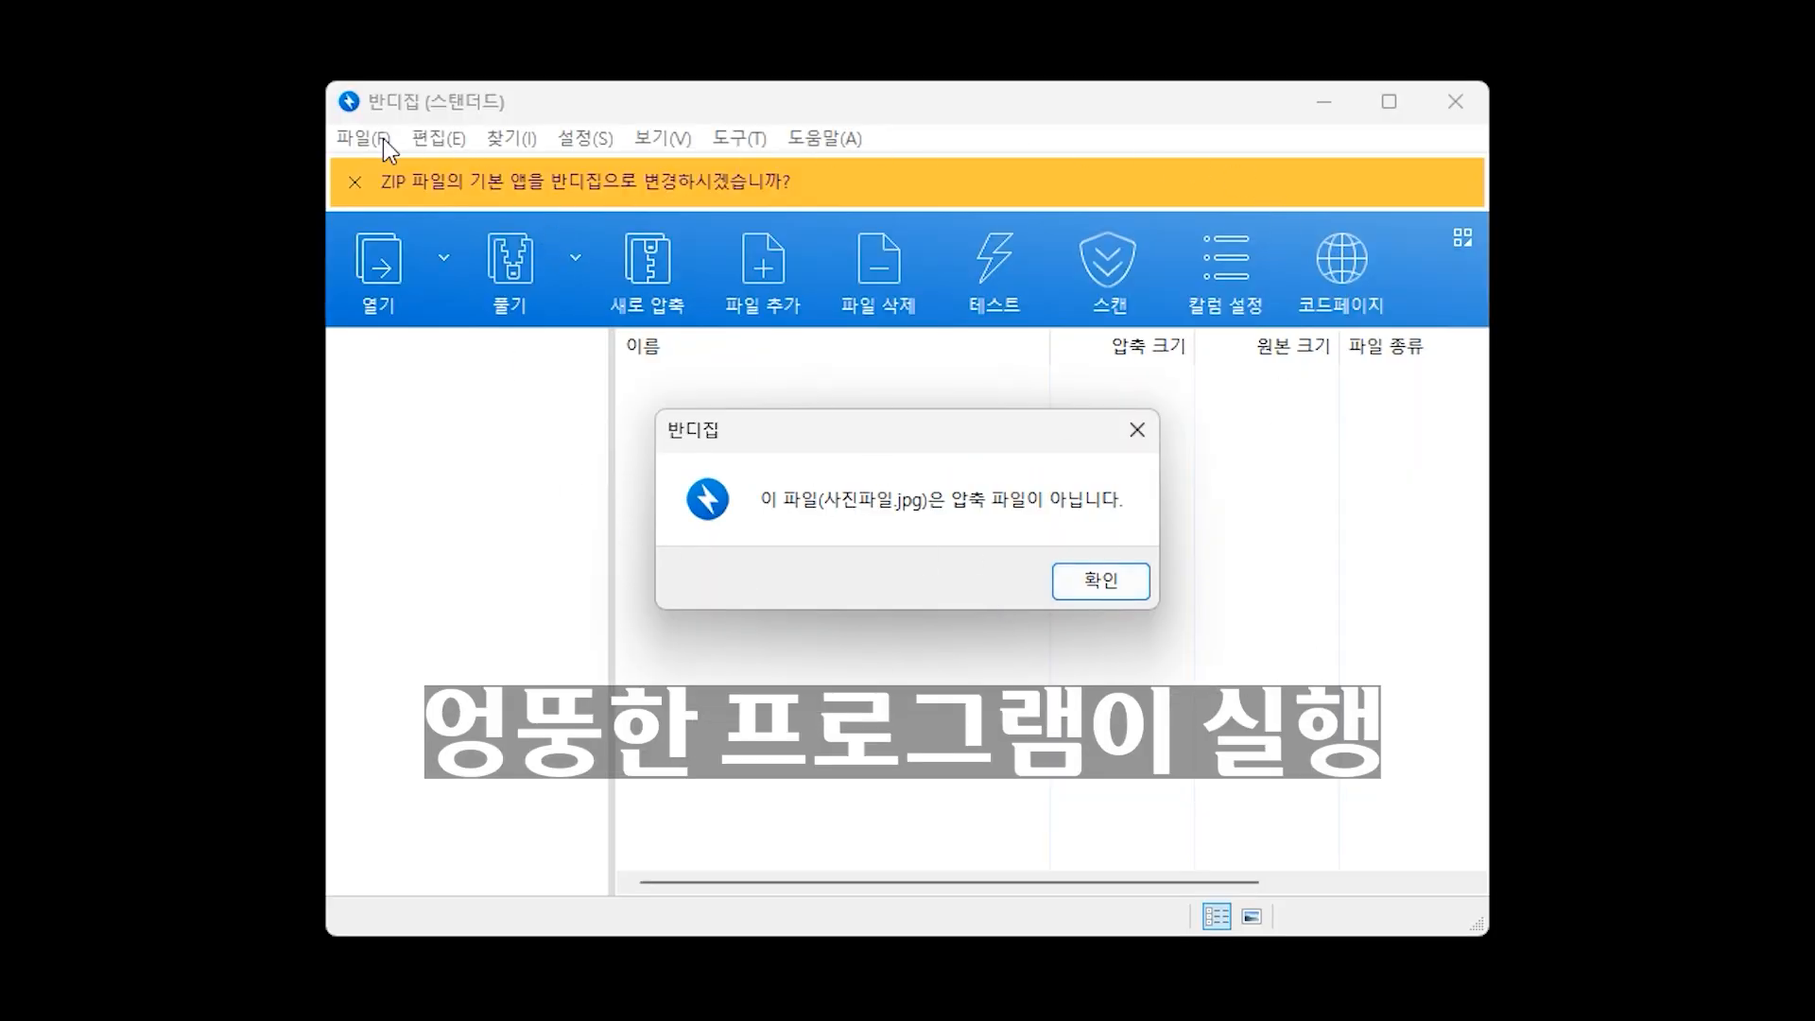
left_click(1087, 588)
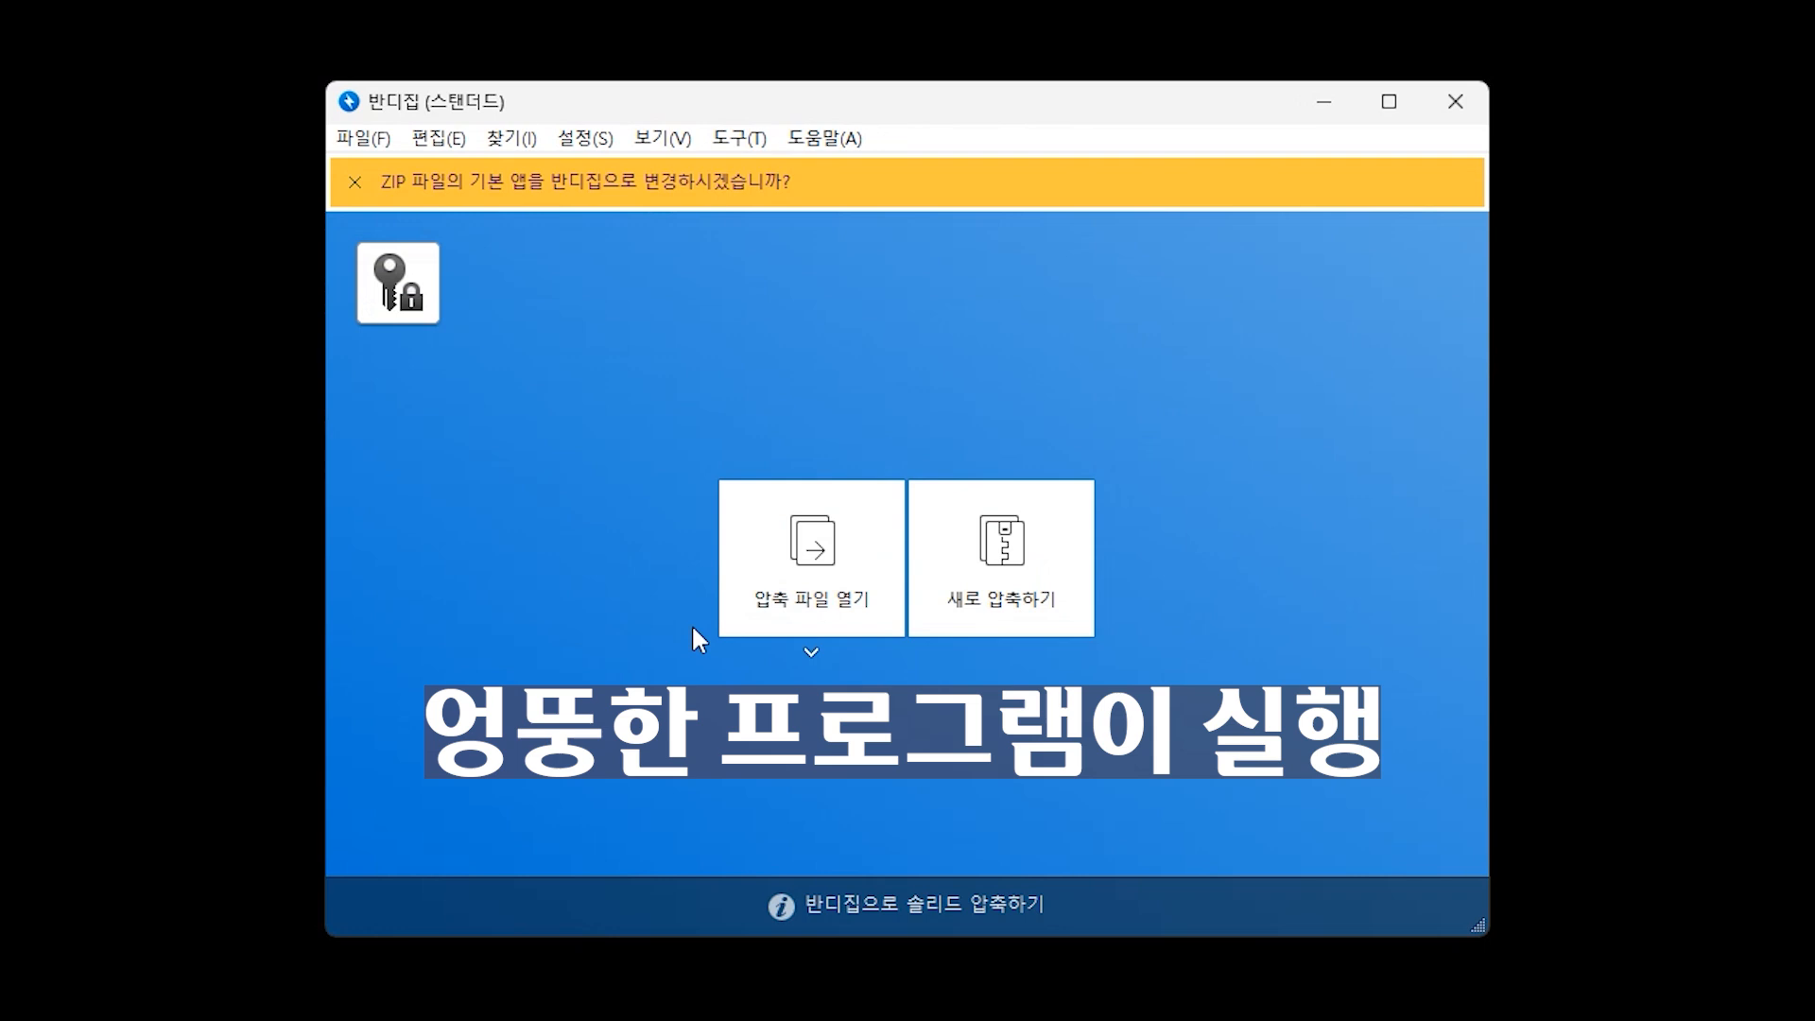
left_click(1456, 104)
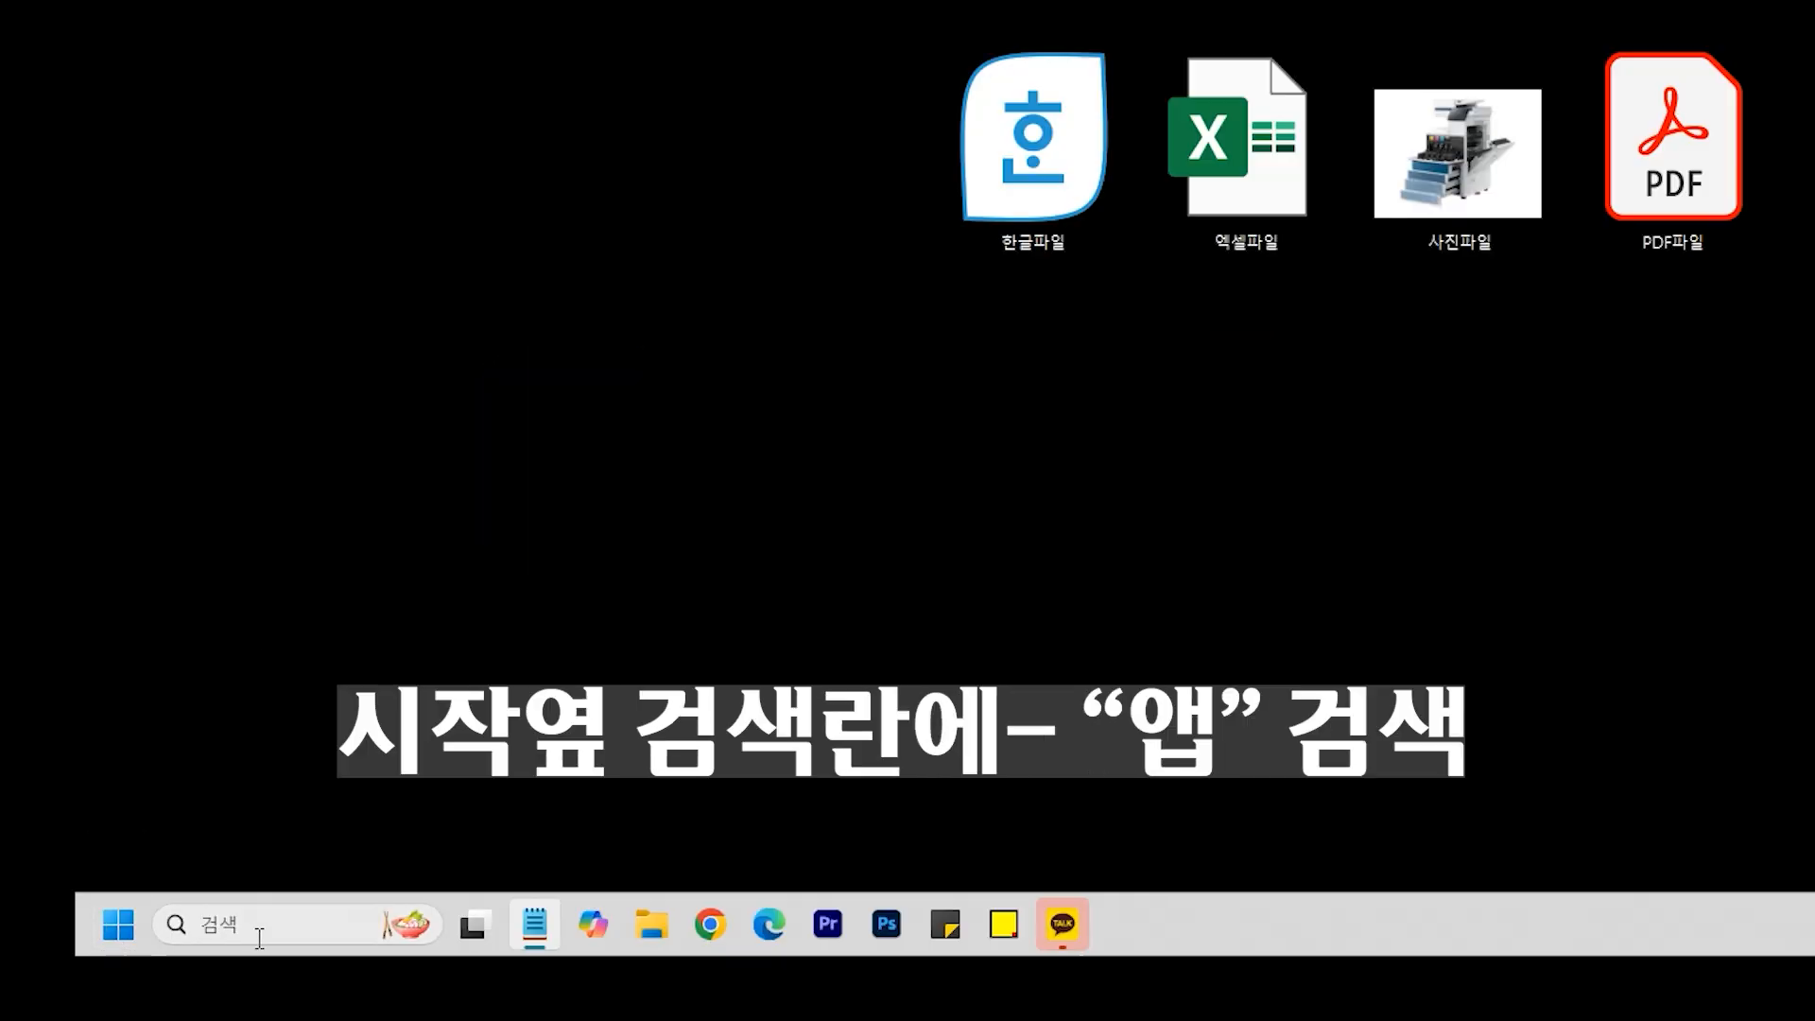
Search Windows for "앱" and open the 기본 앱 system settings.
left_click(253, 934)
type("앱")
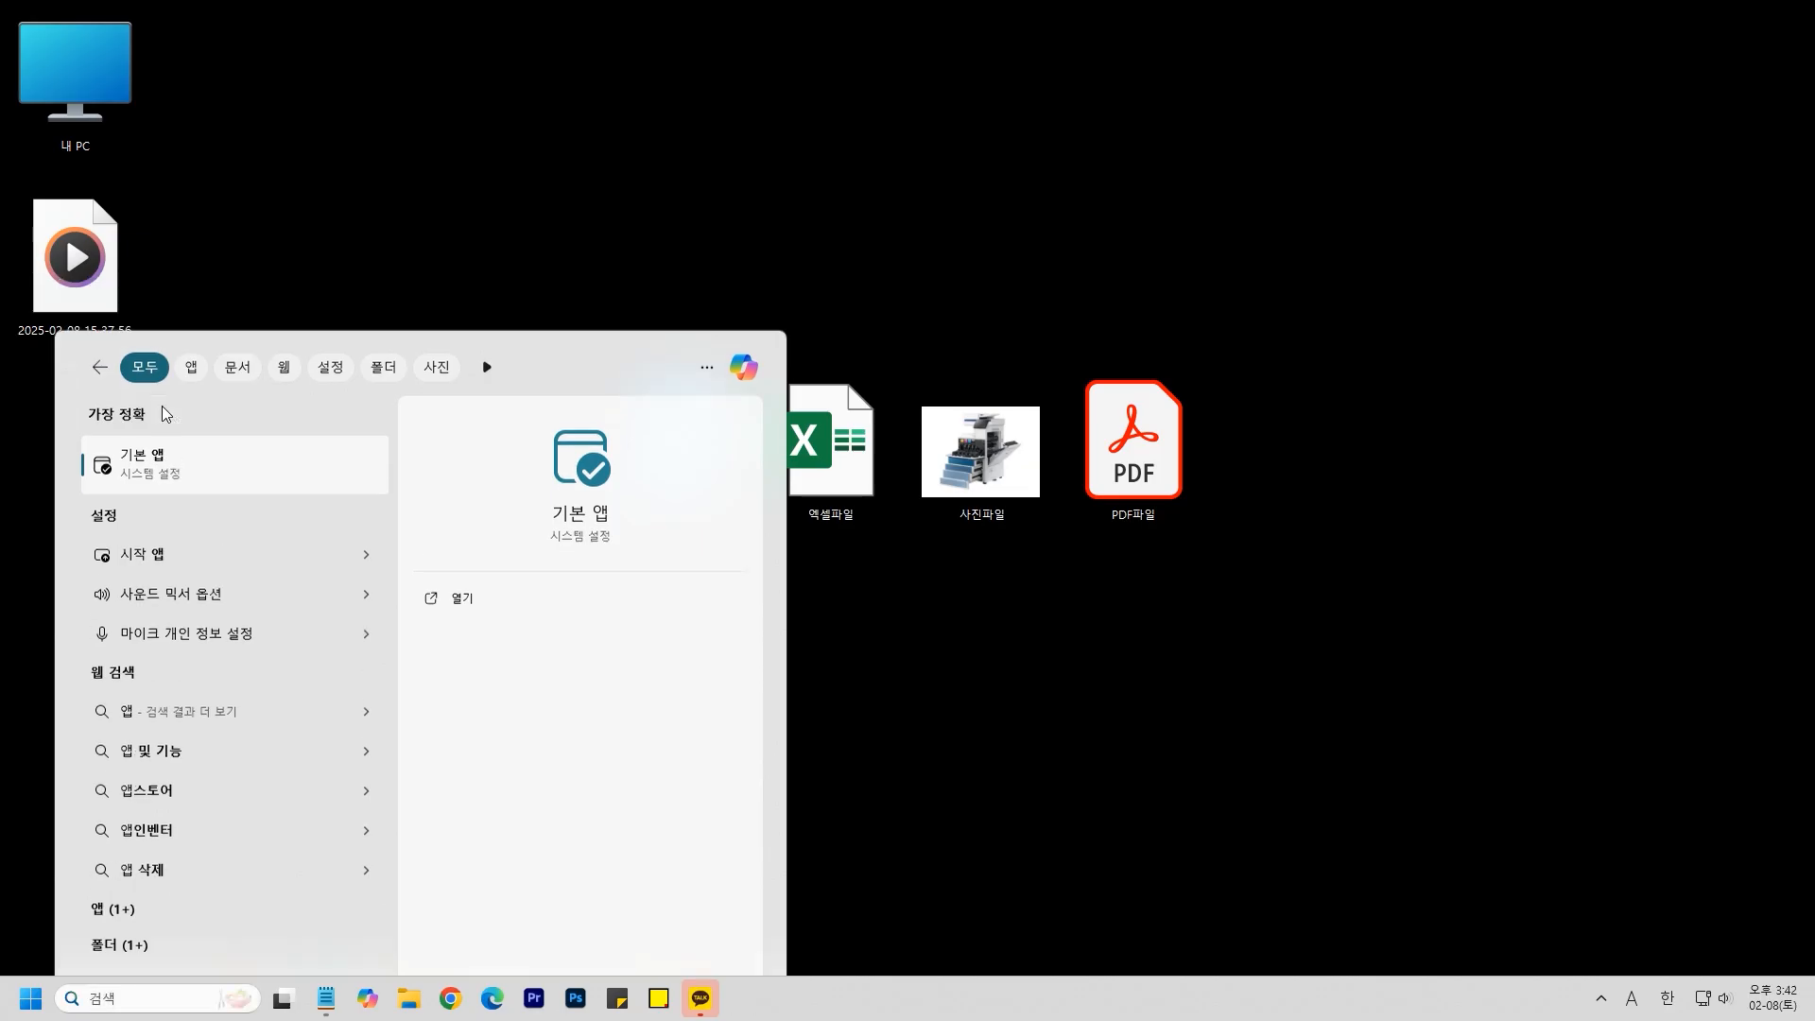
left_click(312, 95)
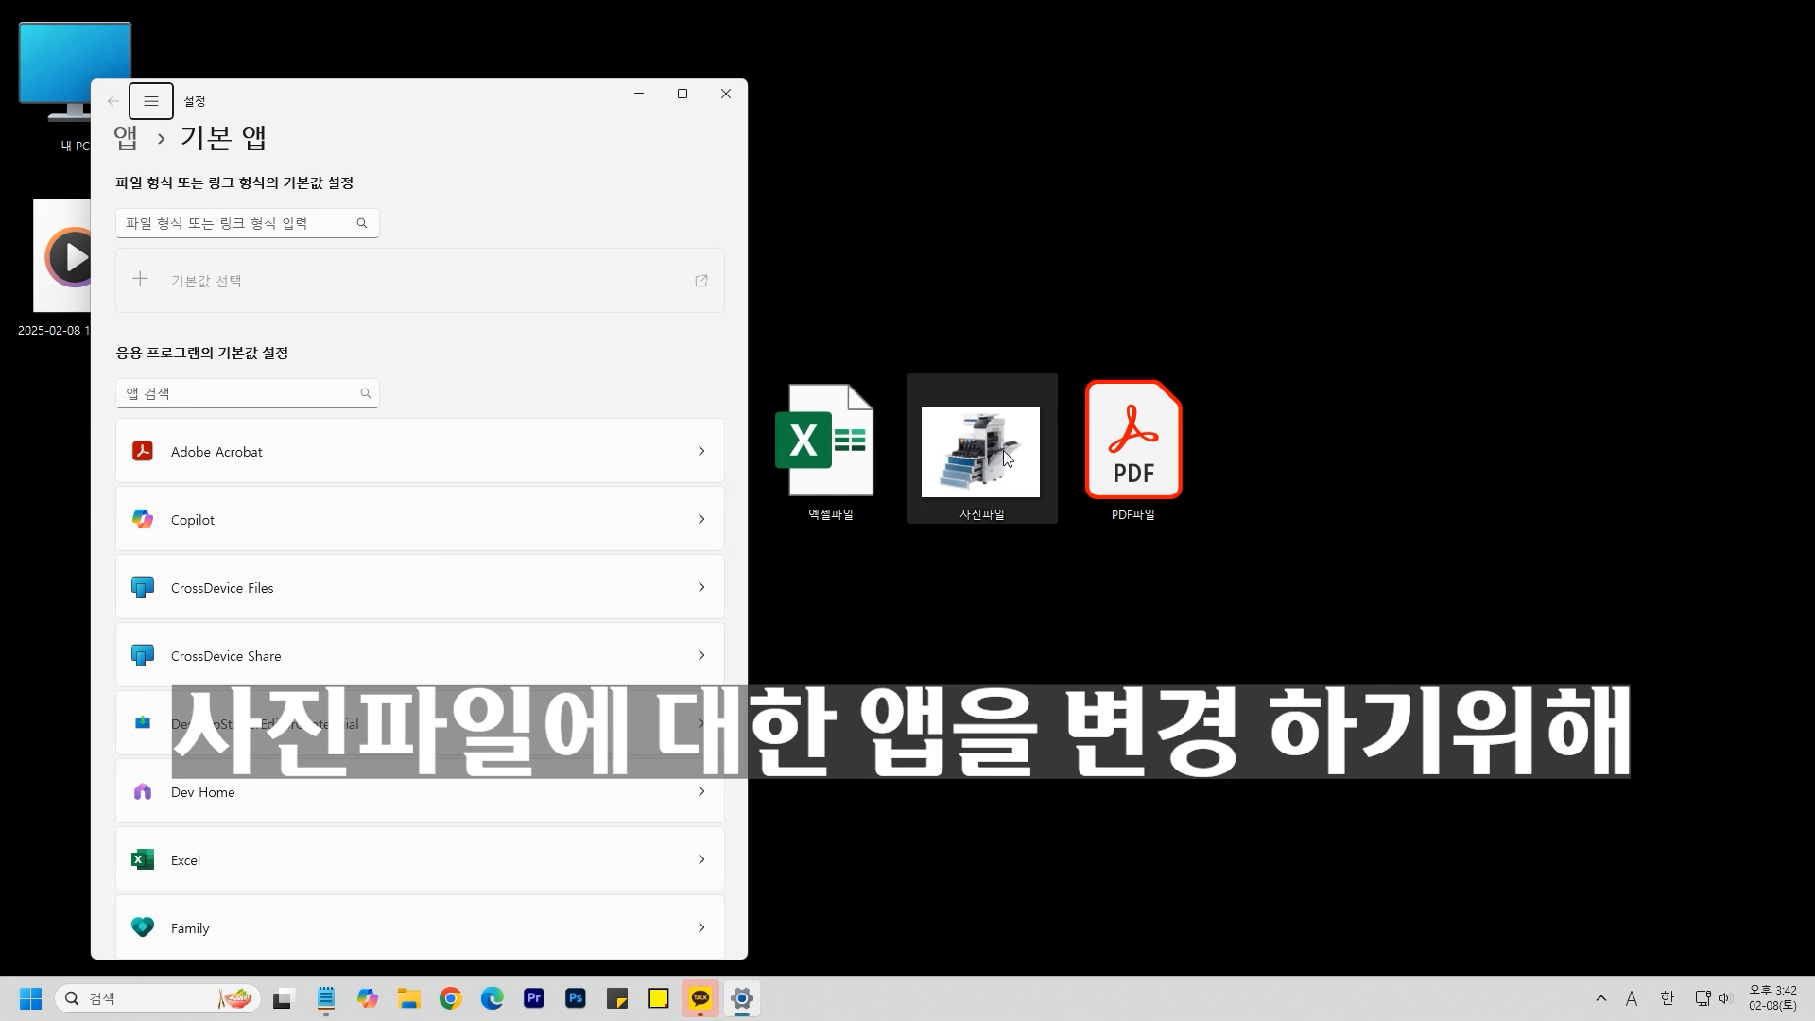
Look up the .jpg file type, set its default app to 사진, and close the settings.
left_click(162, 222)
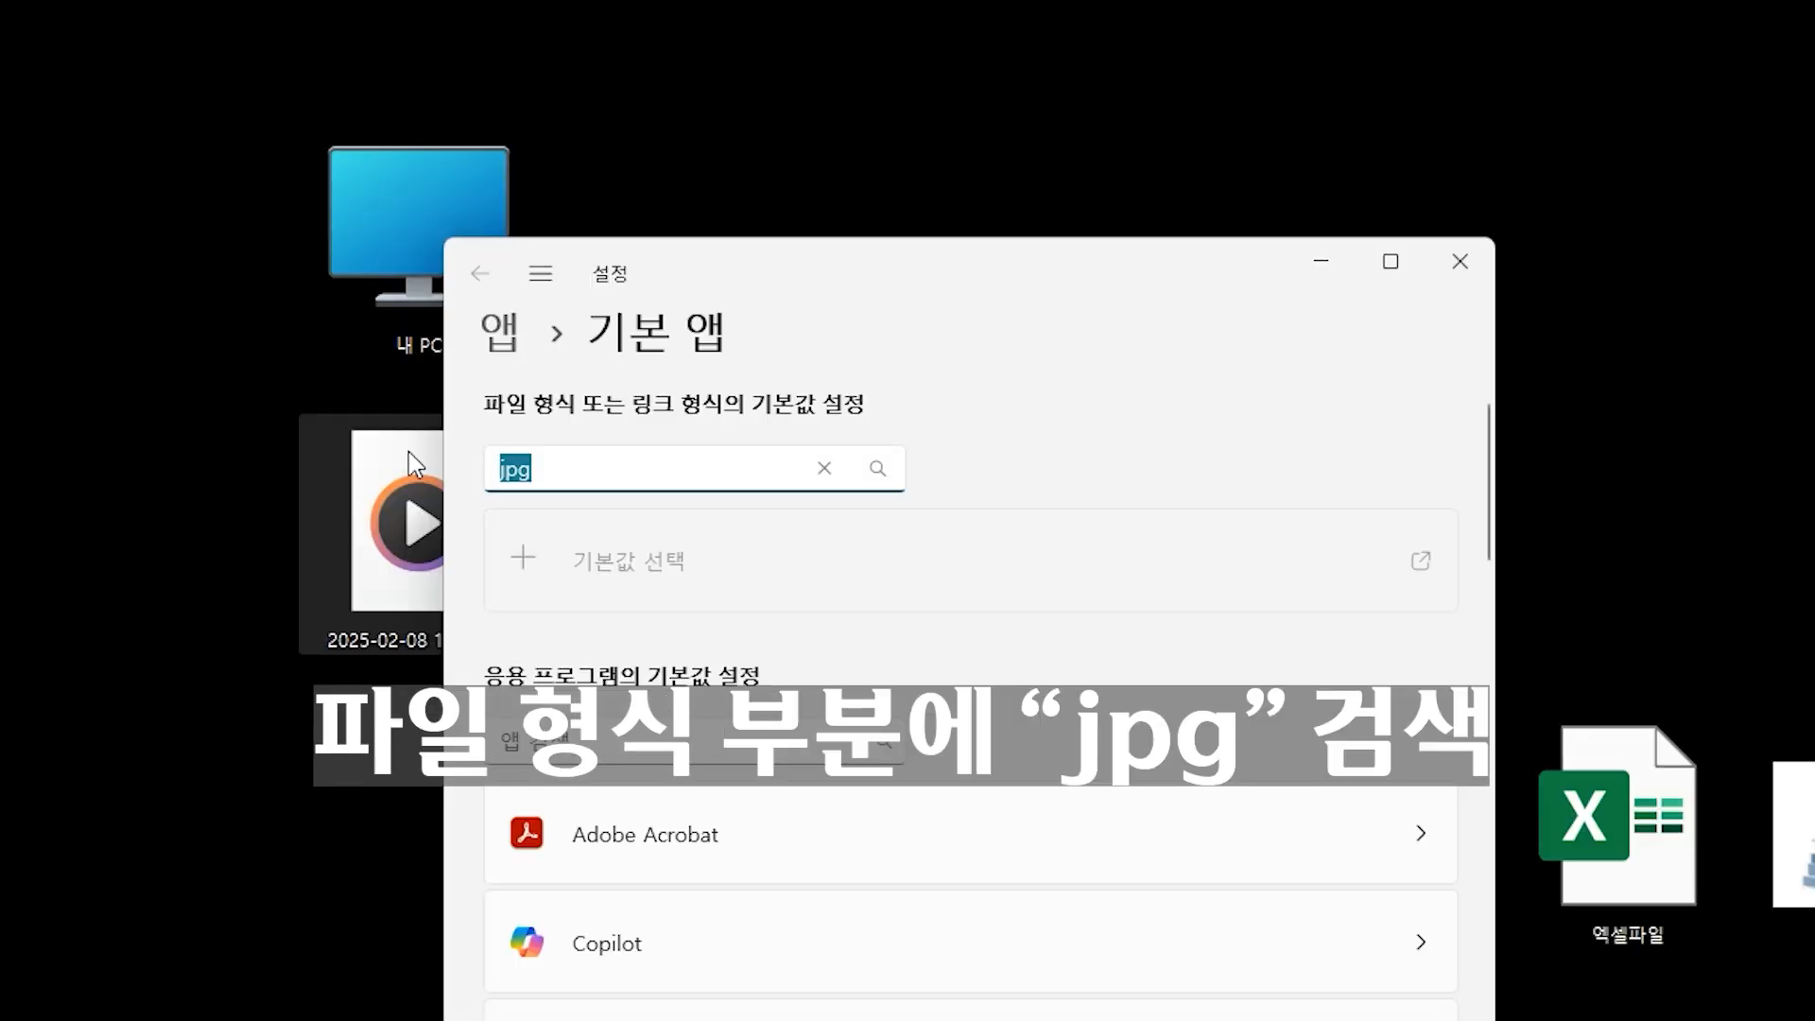
type(".jpg")
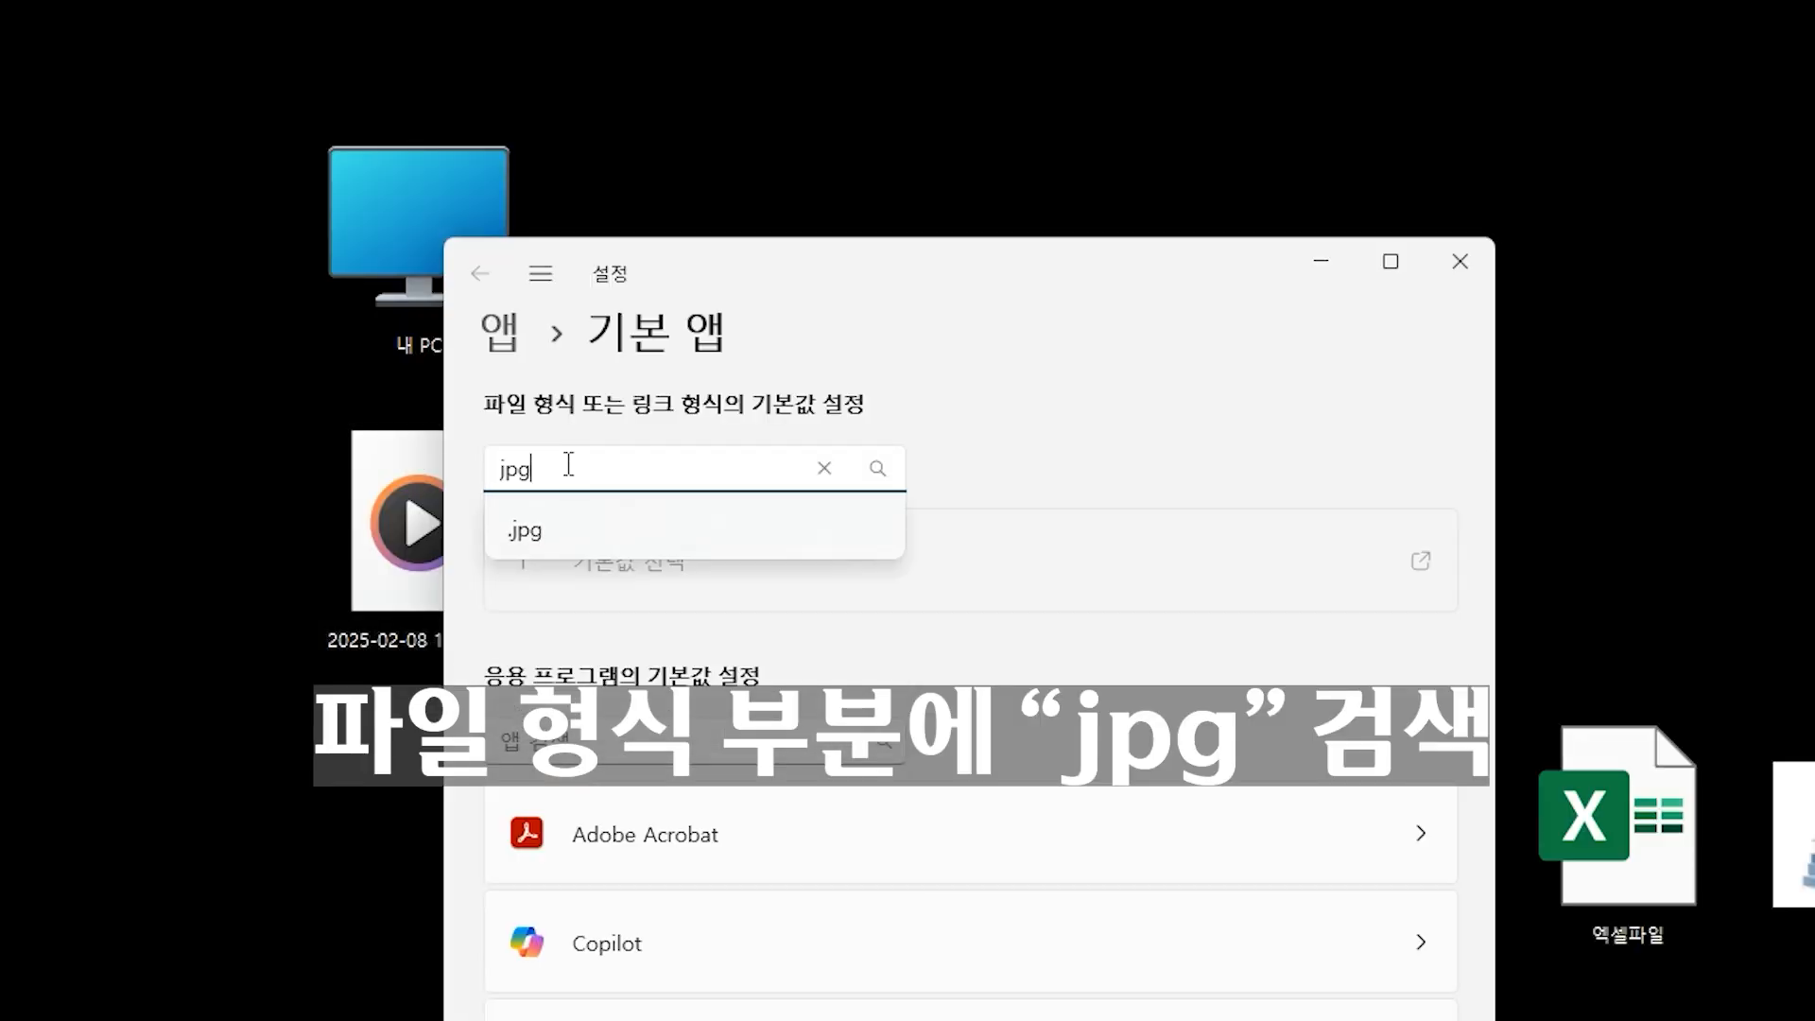
left_click(605, 527)
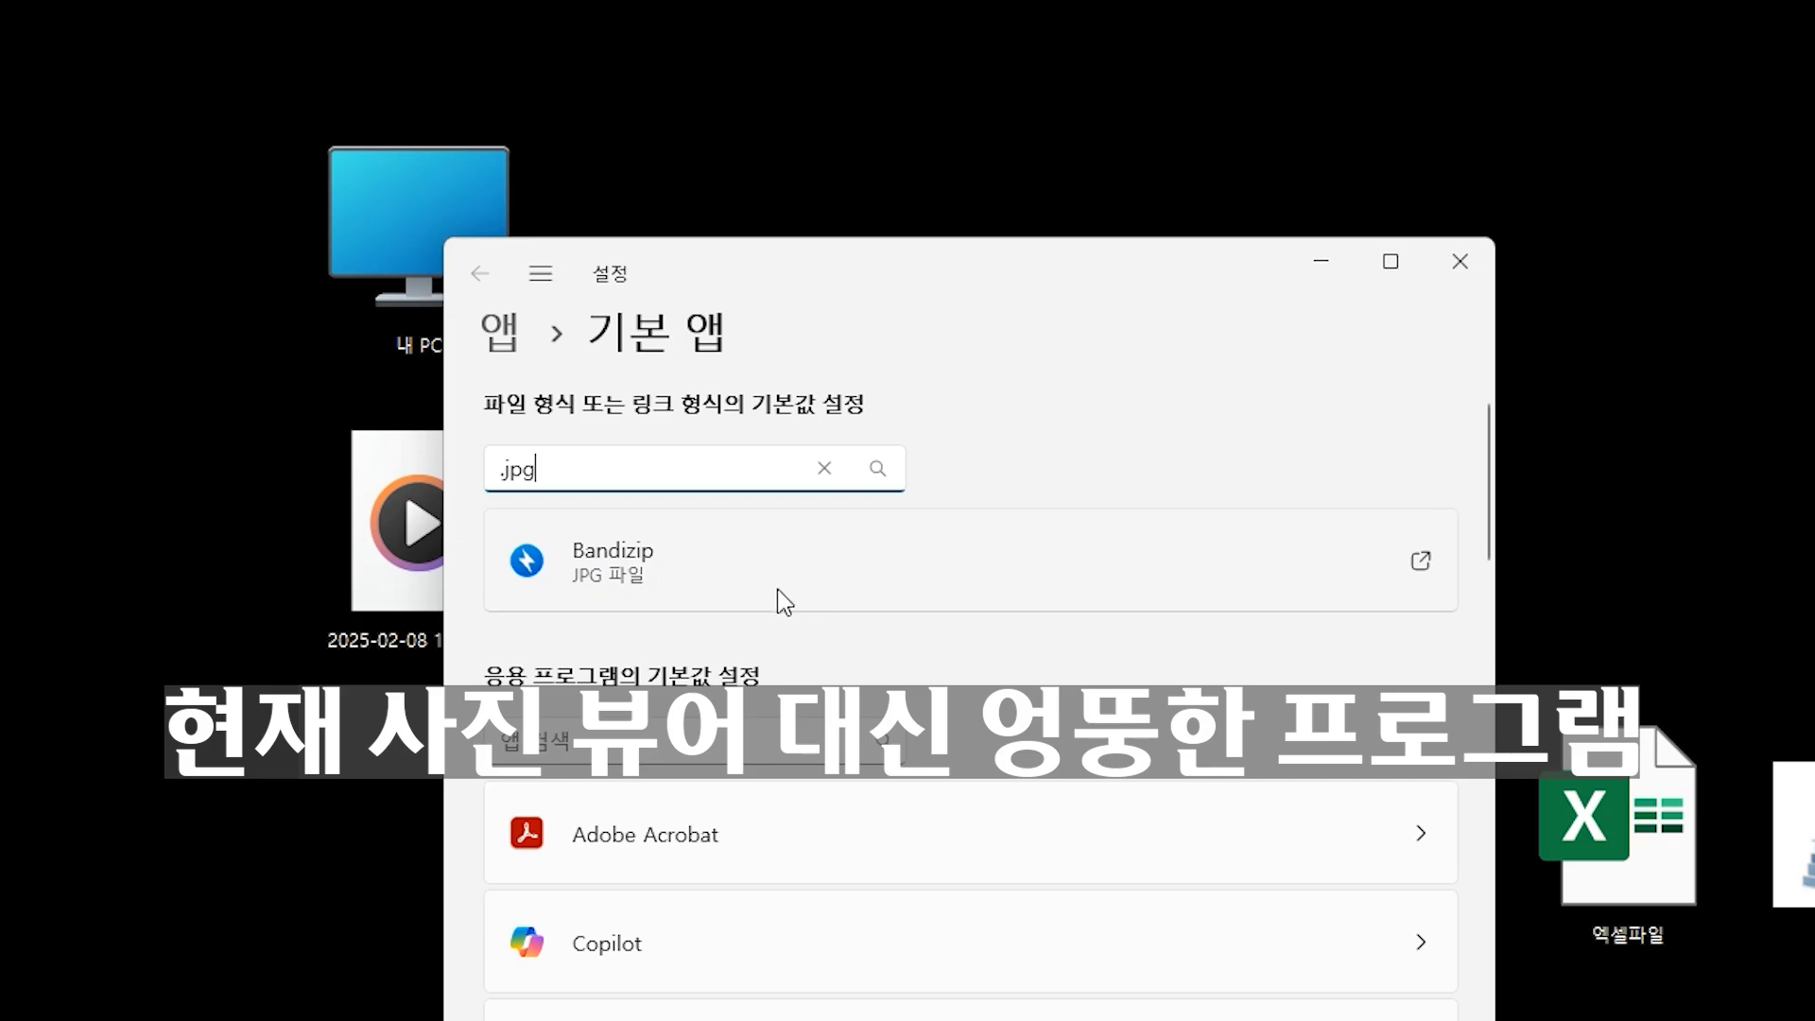
left_click(774, 563)
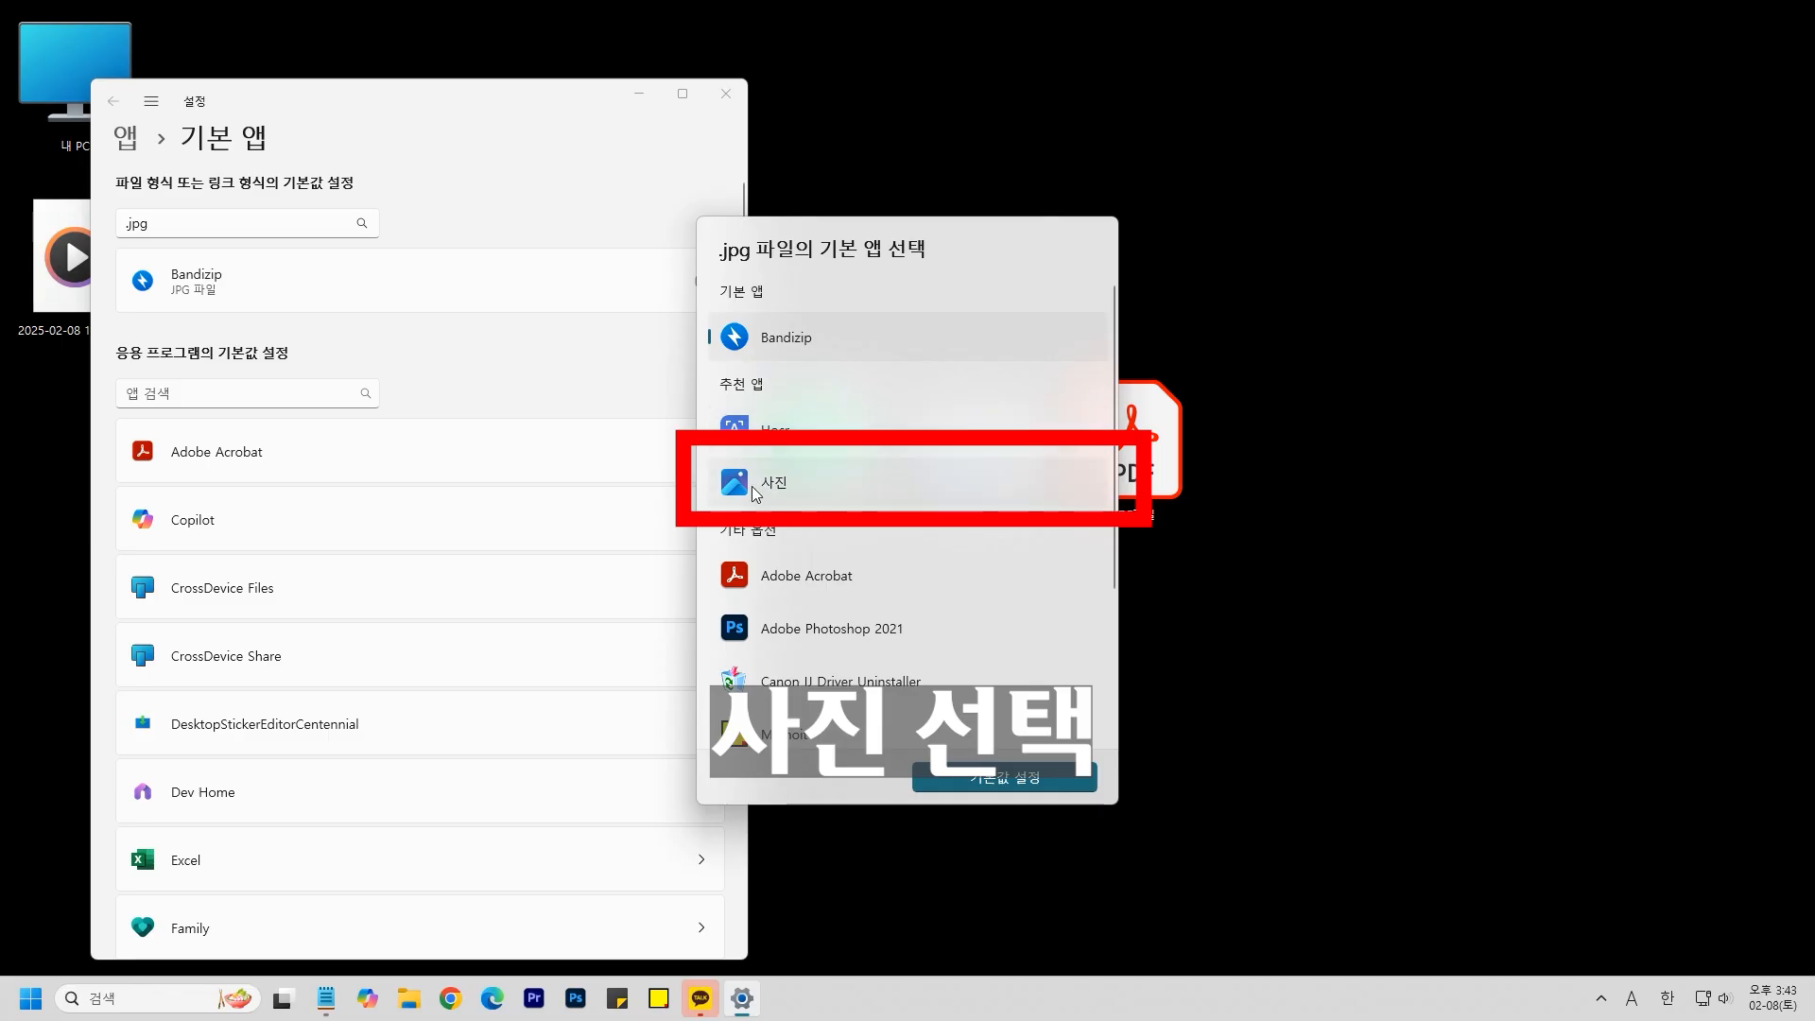
left_click(800, 485)
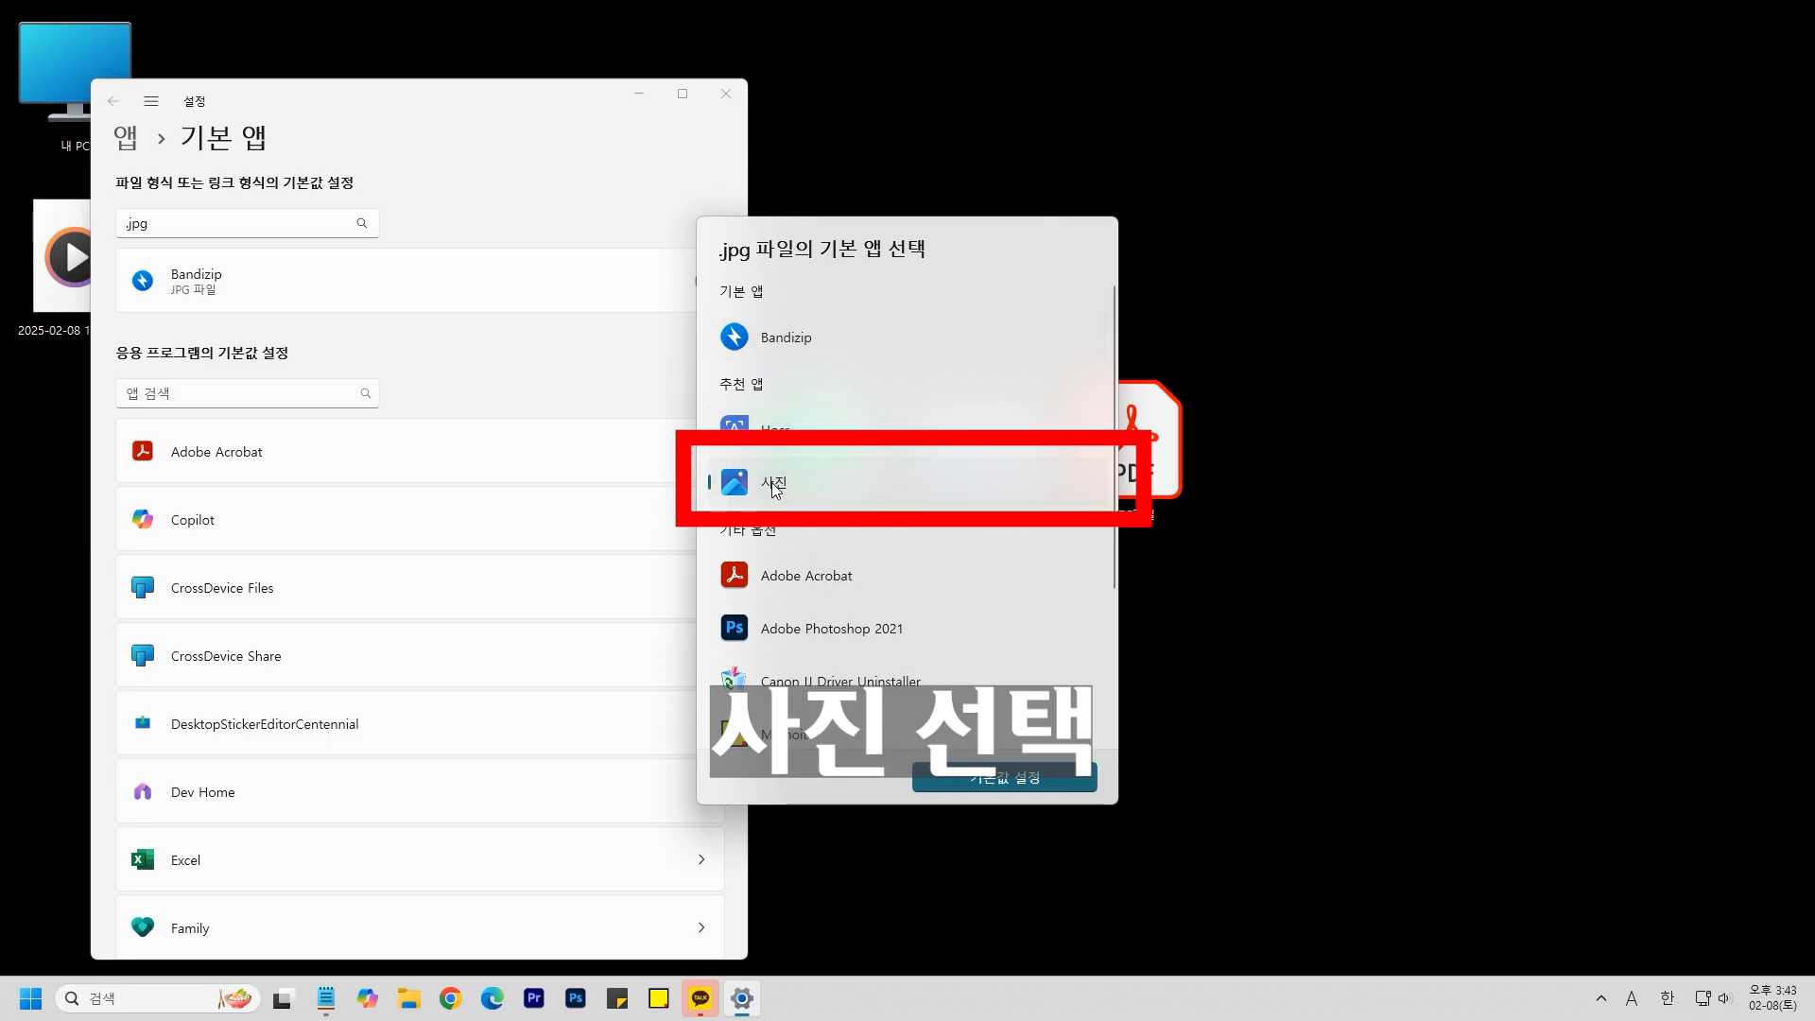
left_click(1006, 777)
left_click(726, 93)
Open 사진파일 to check that the newly assigned default app launches, and close the viewer.
double_click(983, 454)
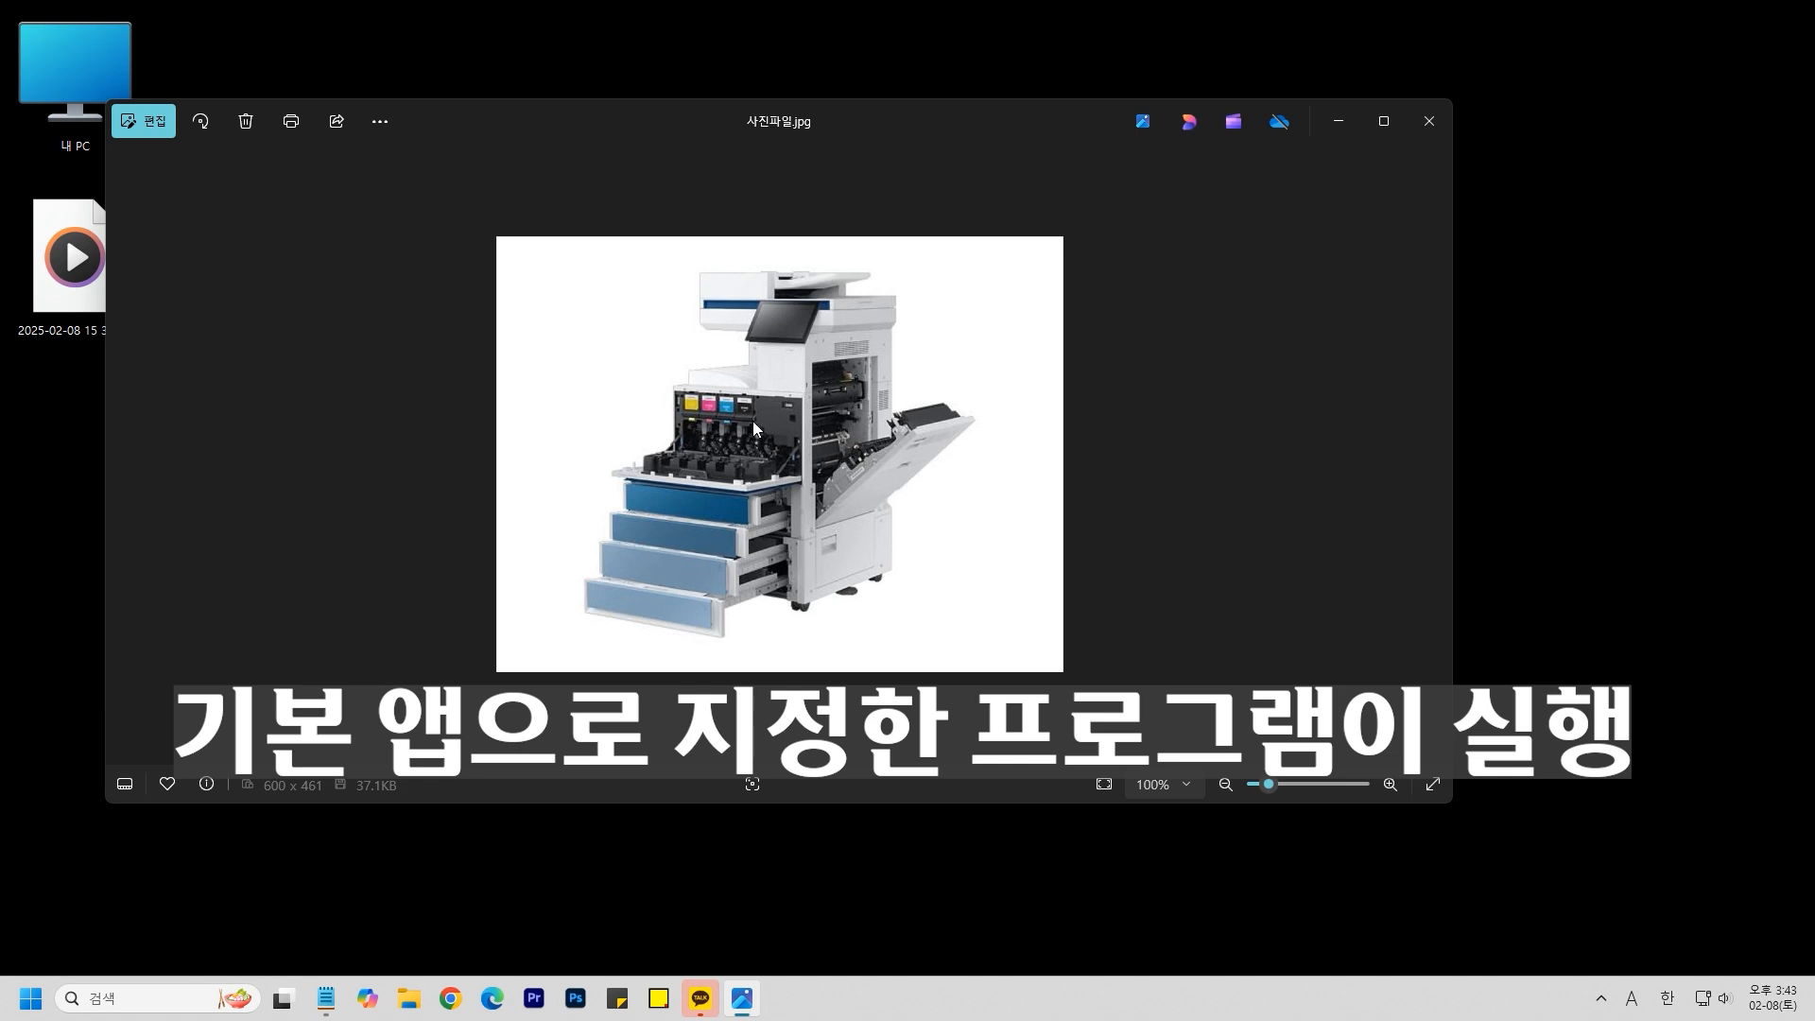
key("alt+F4")
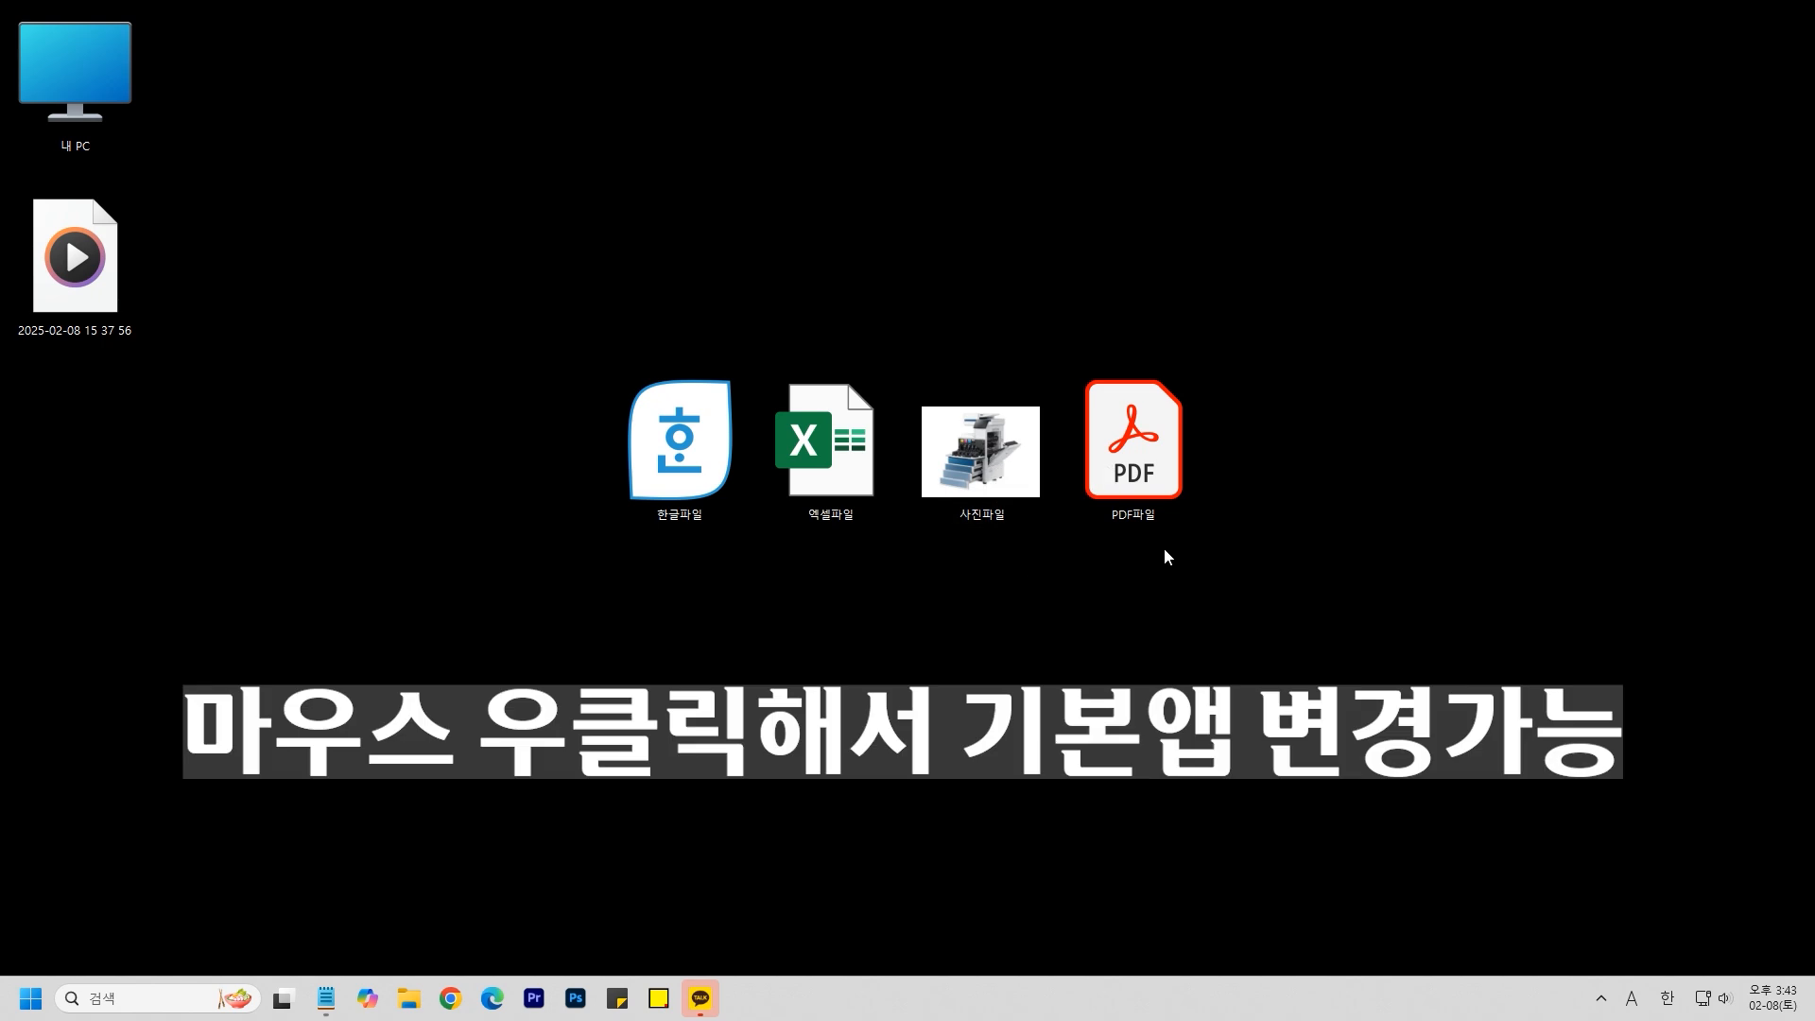
Bring up the open-with (연결 프로그램) choices for PDF파일 on the desktop.
right_click(1108, 443)
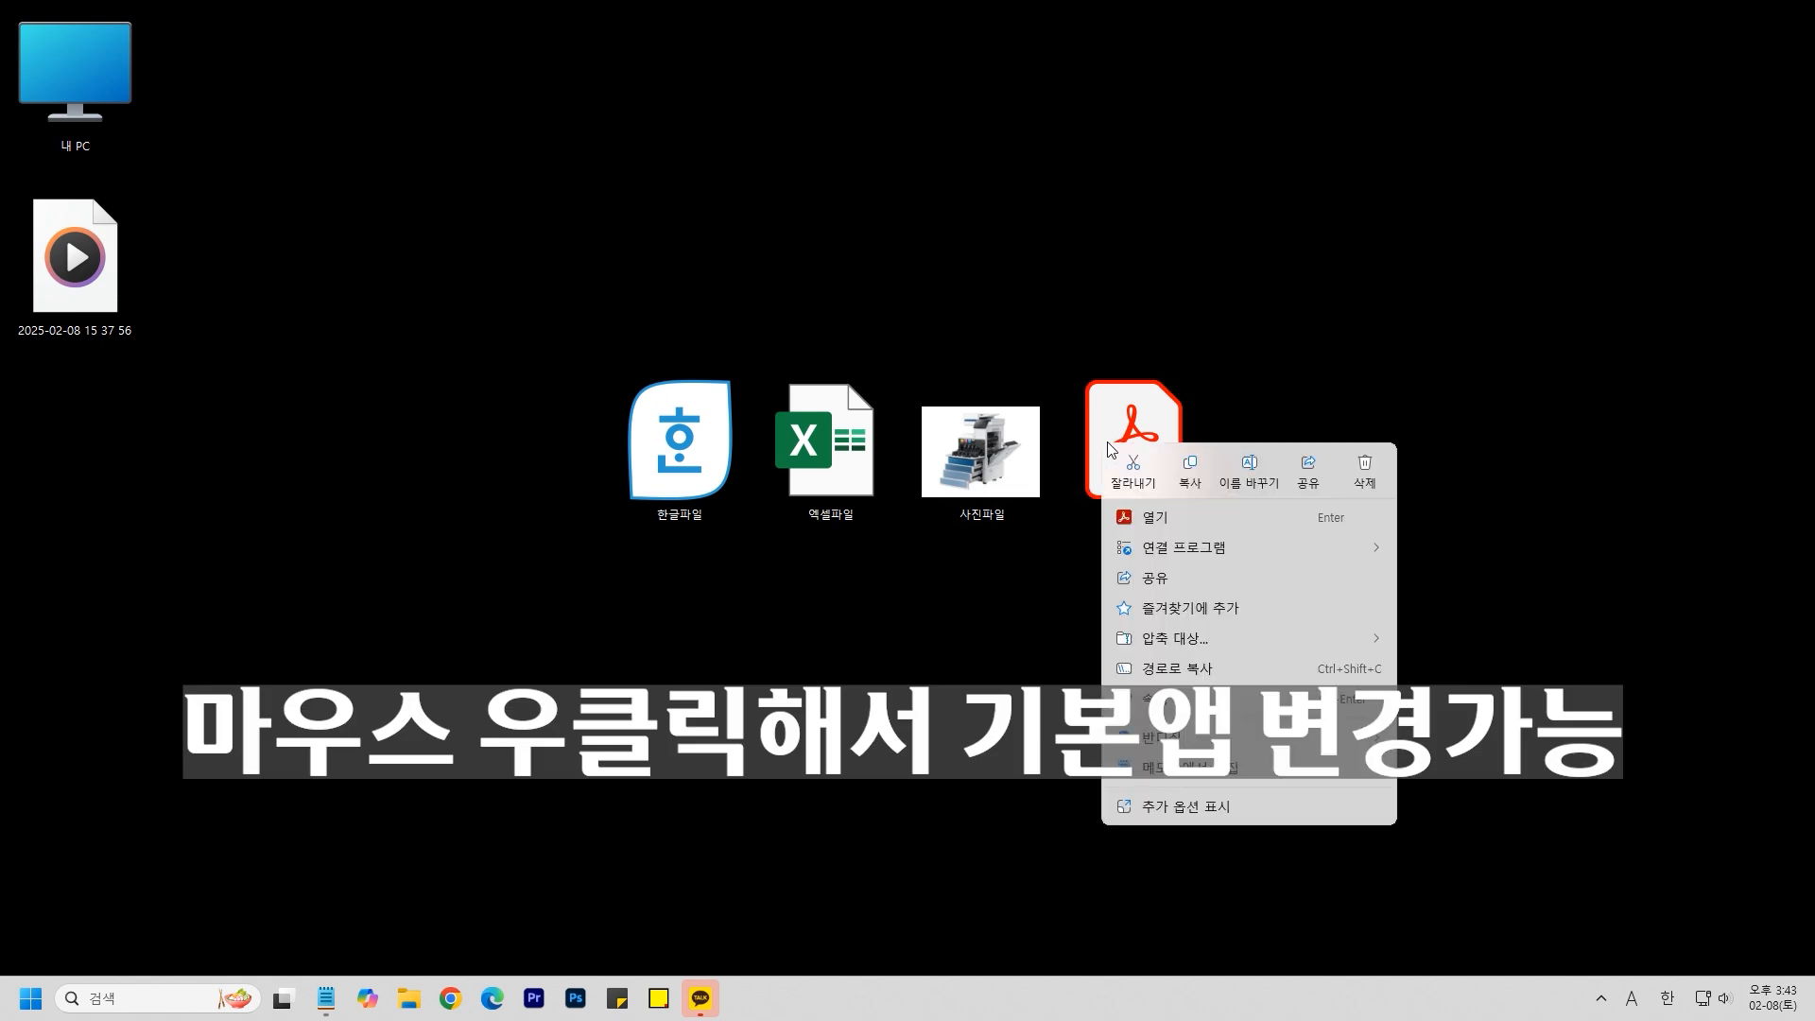
mouse_move(1241, 548)
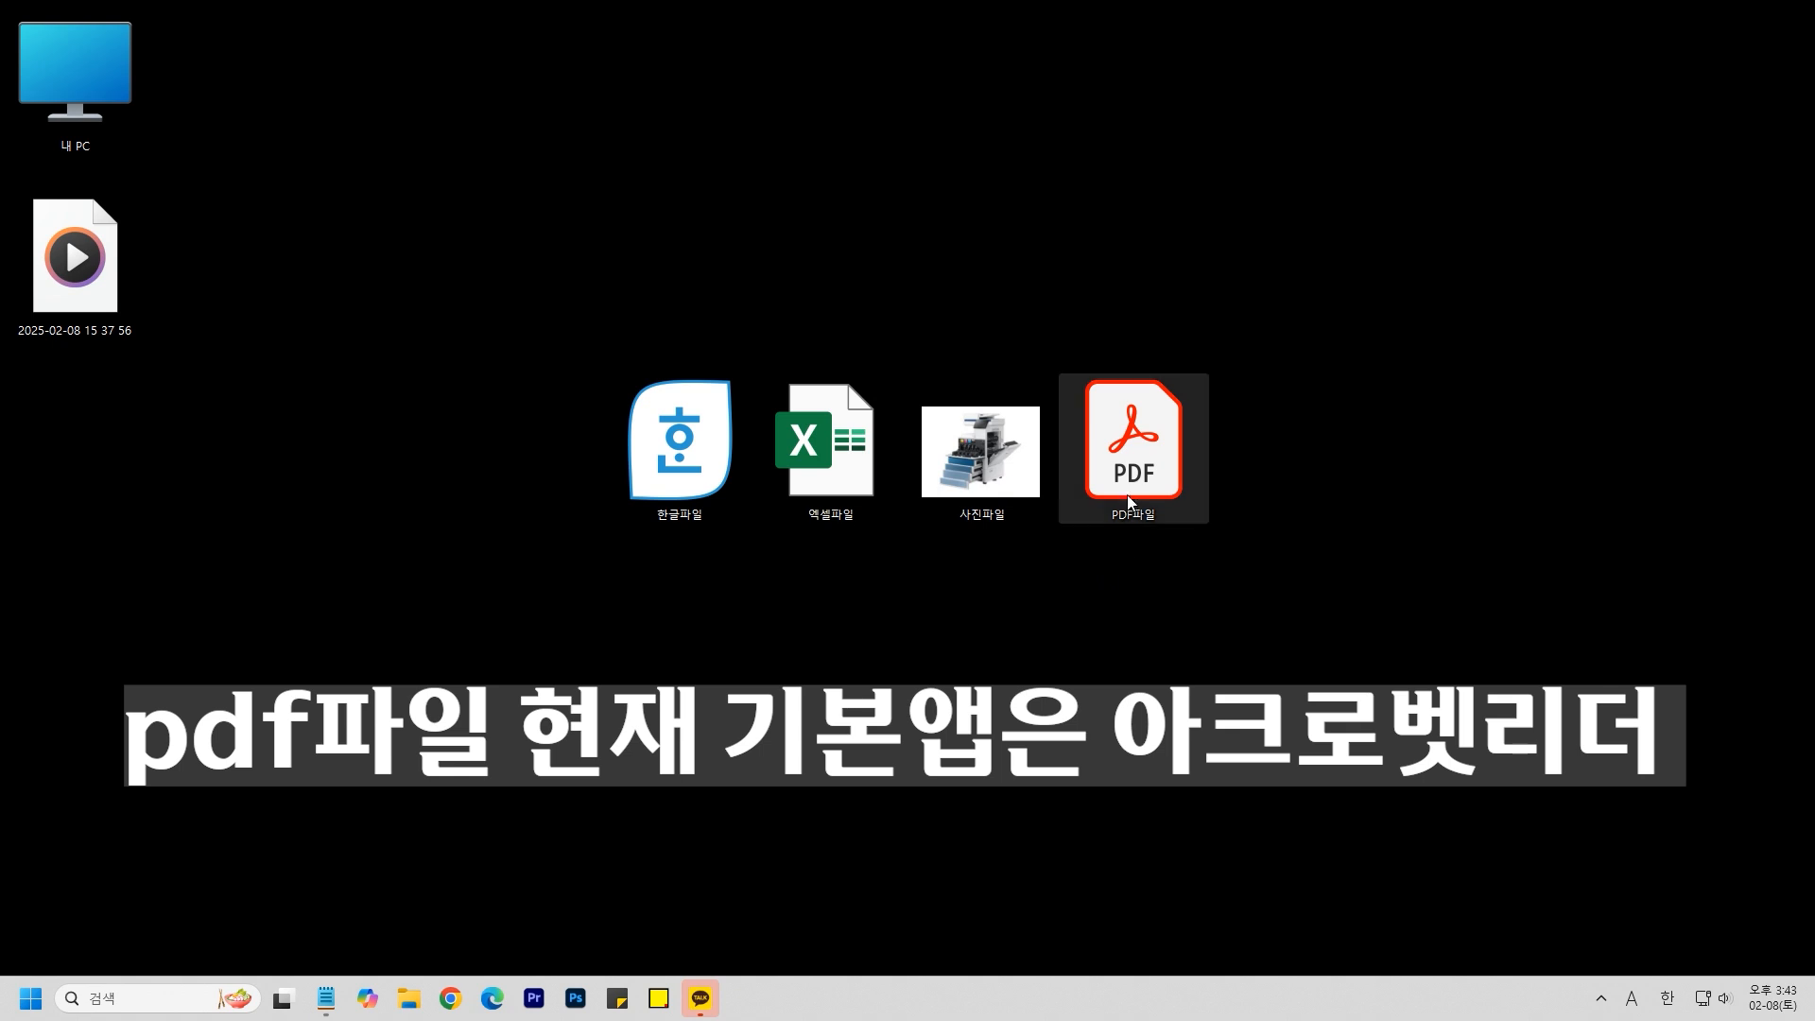
Open PDF파일 from the desktop to check which app currently handles it, and close the viewer.
double_click(1144, 461)
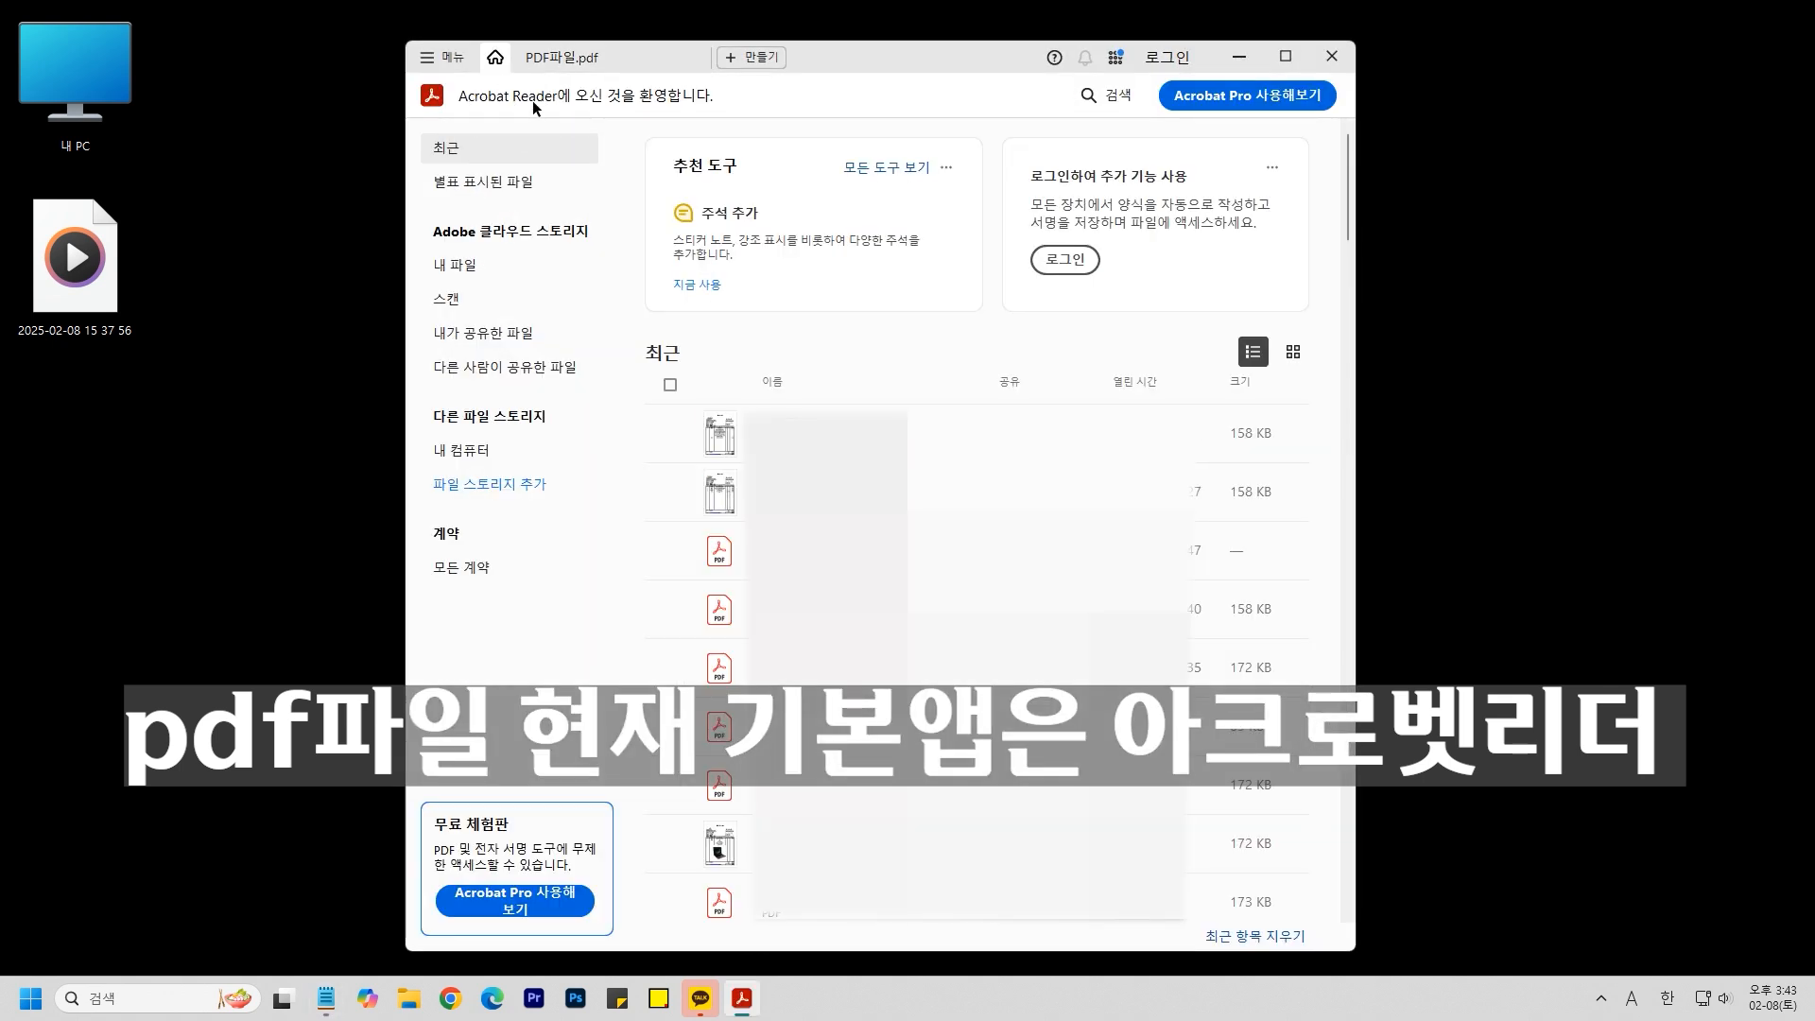
left_click(1333, 56)
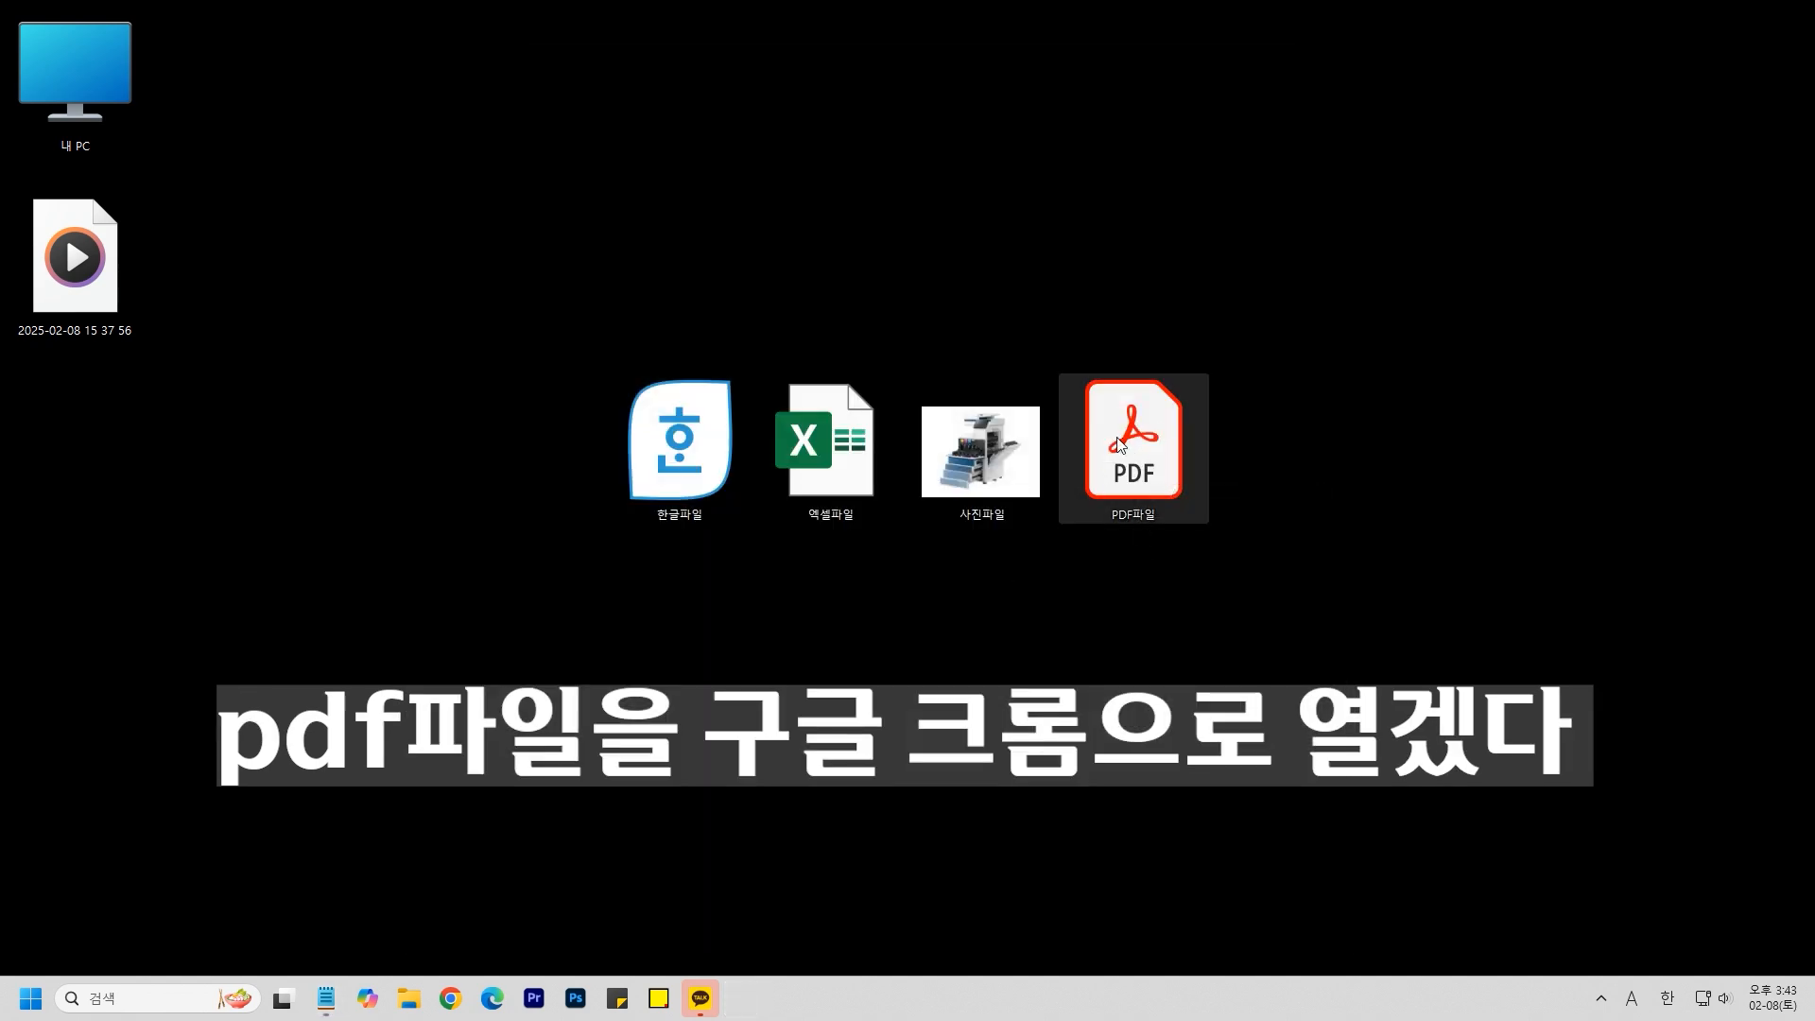
Set Google Chrome as the app that always (항상) opens .pdf files, starting from PDF파일, and close the opened document.
right_click(1140, 427)
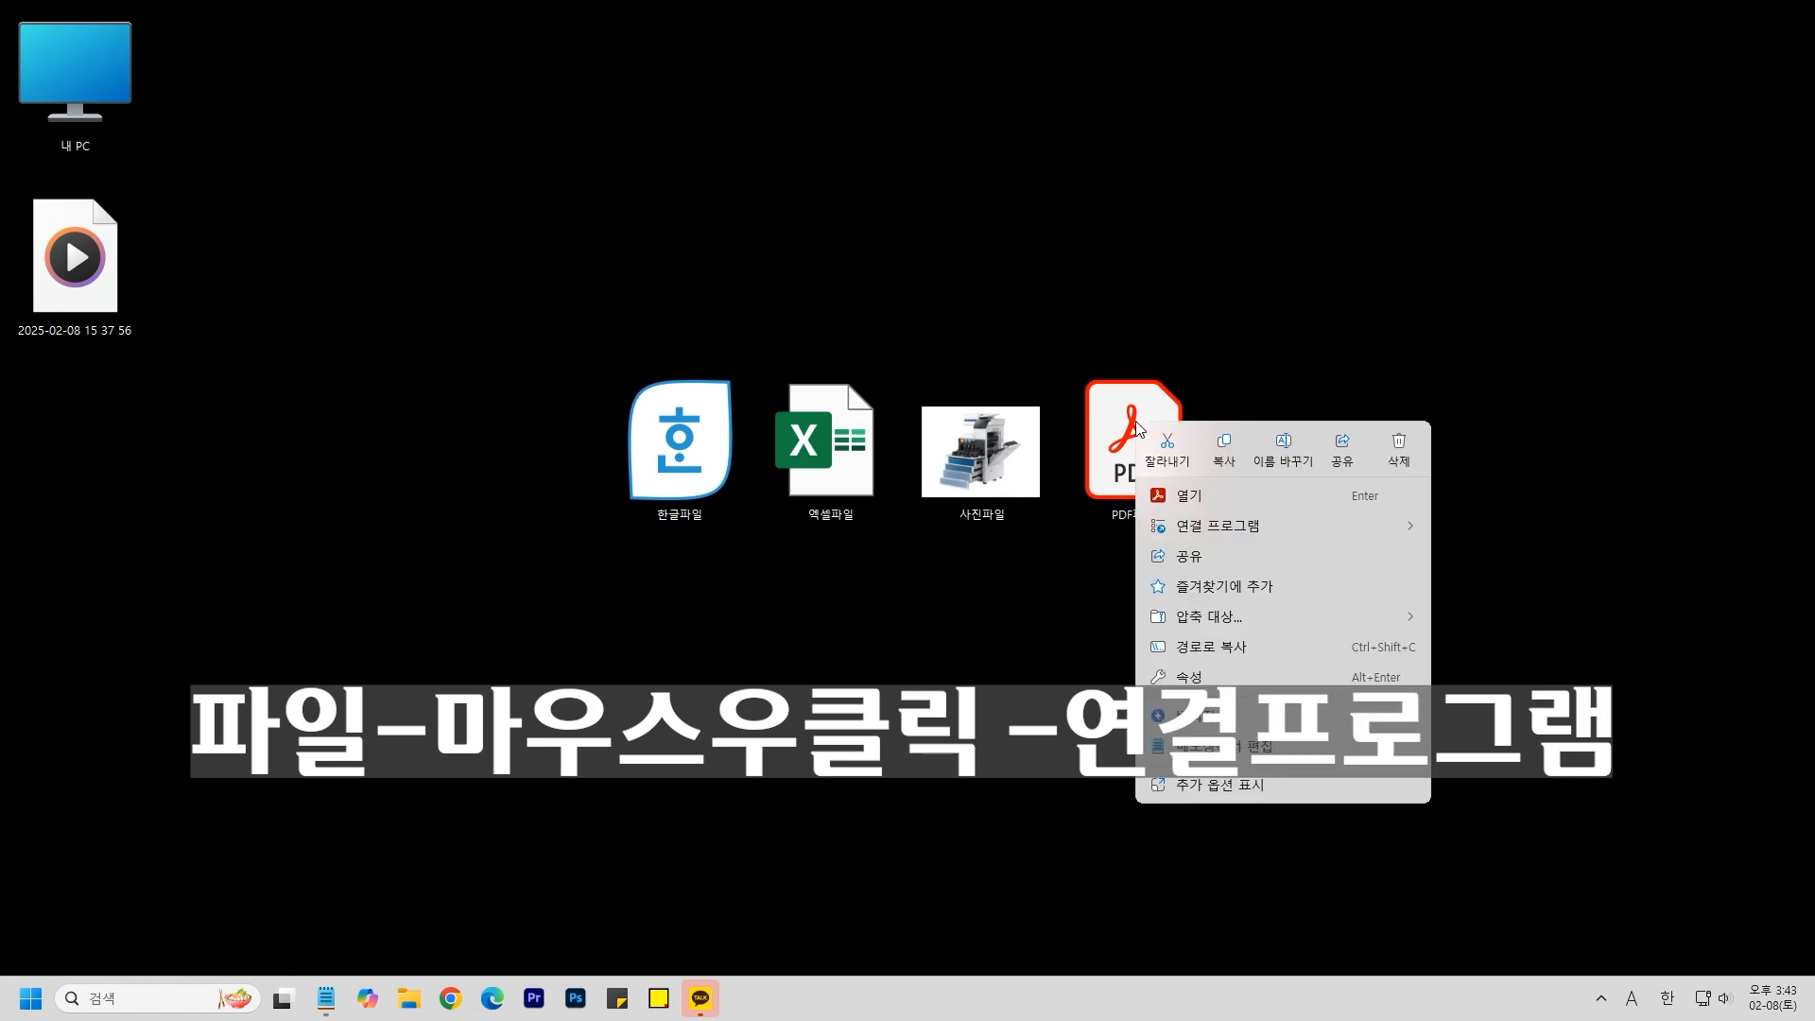
mouse_move(1257, 536)
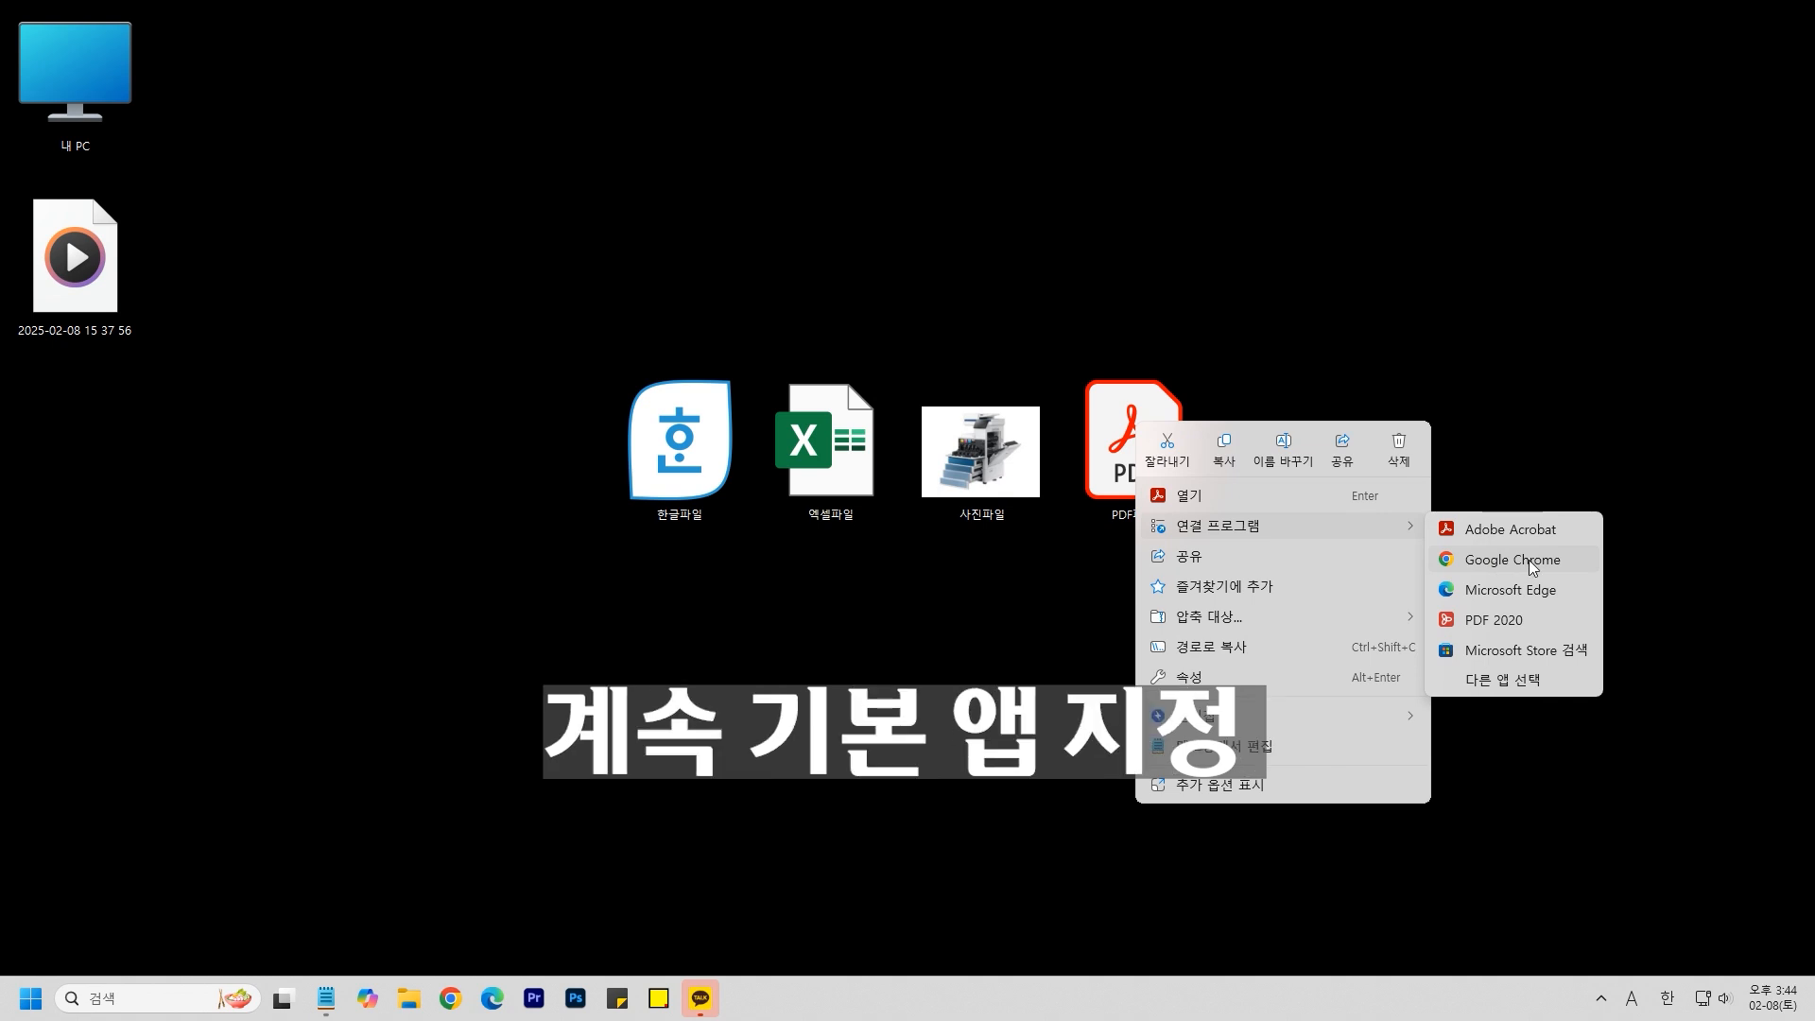
left_click(1533, 680)
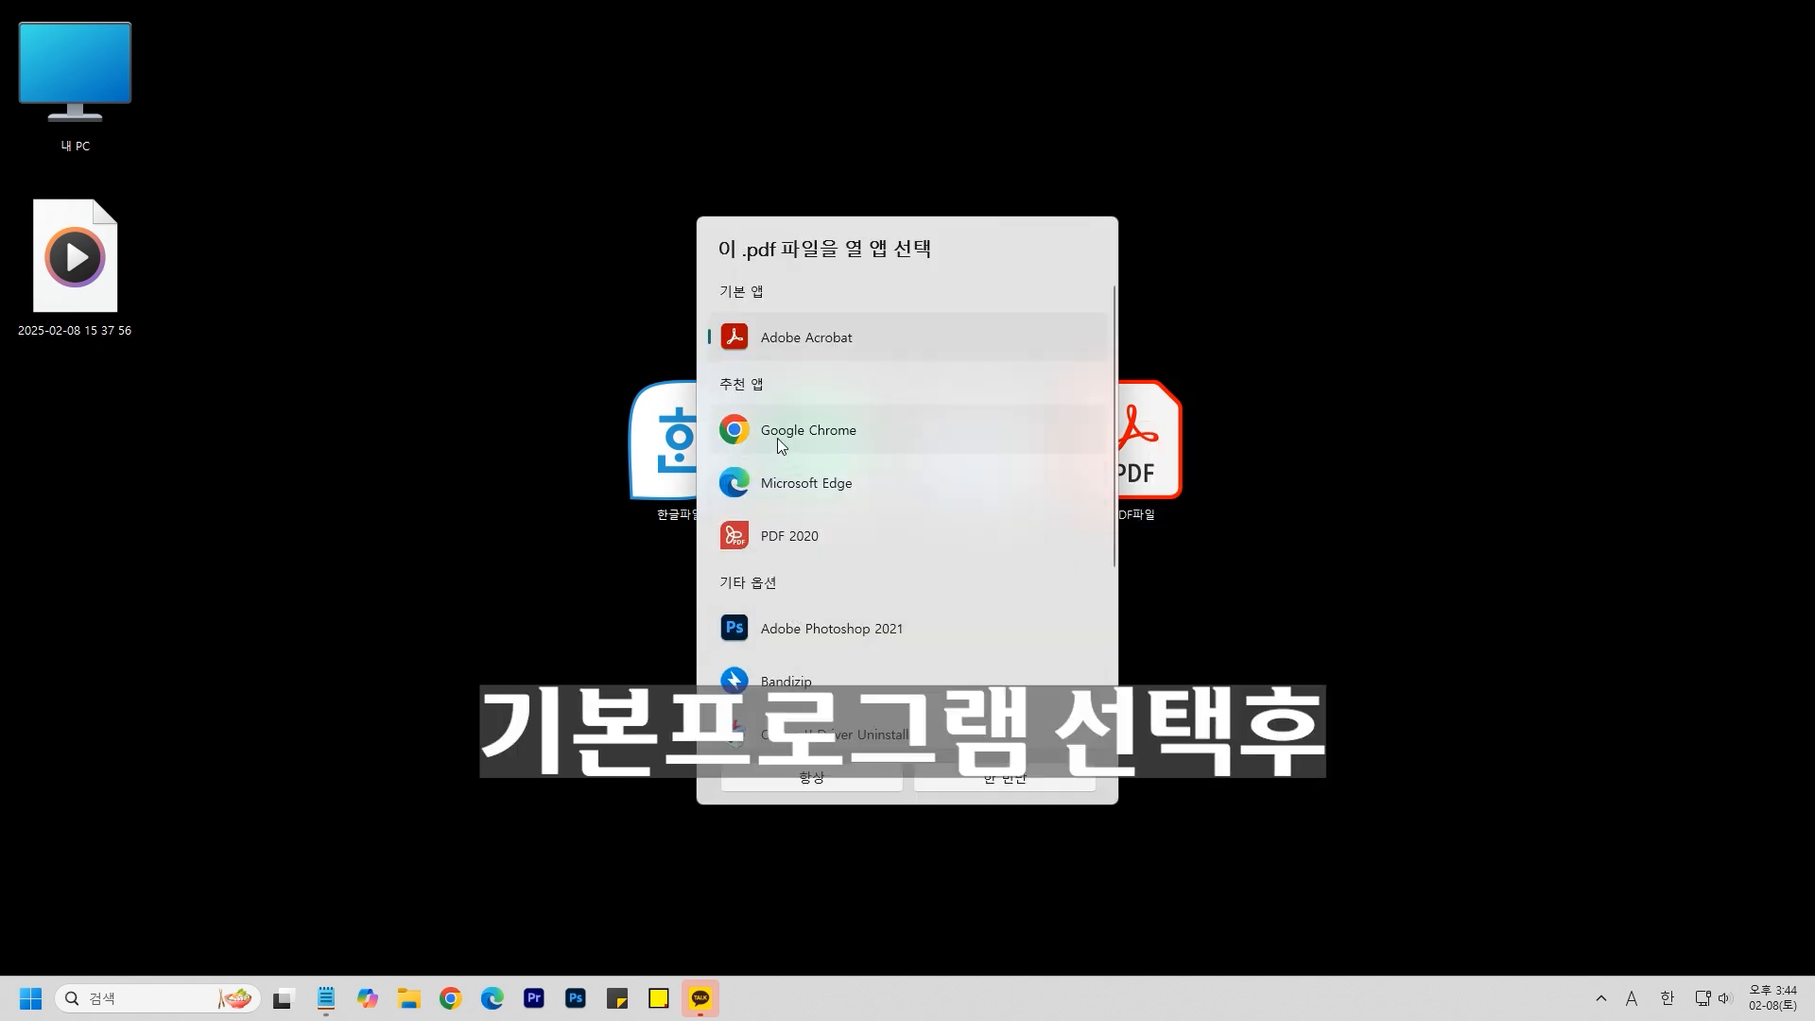
left_click(777, 439)
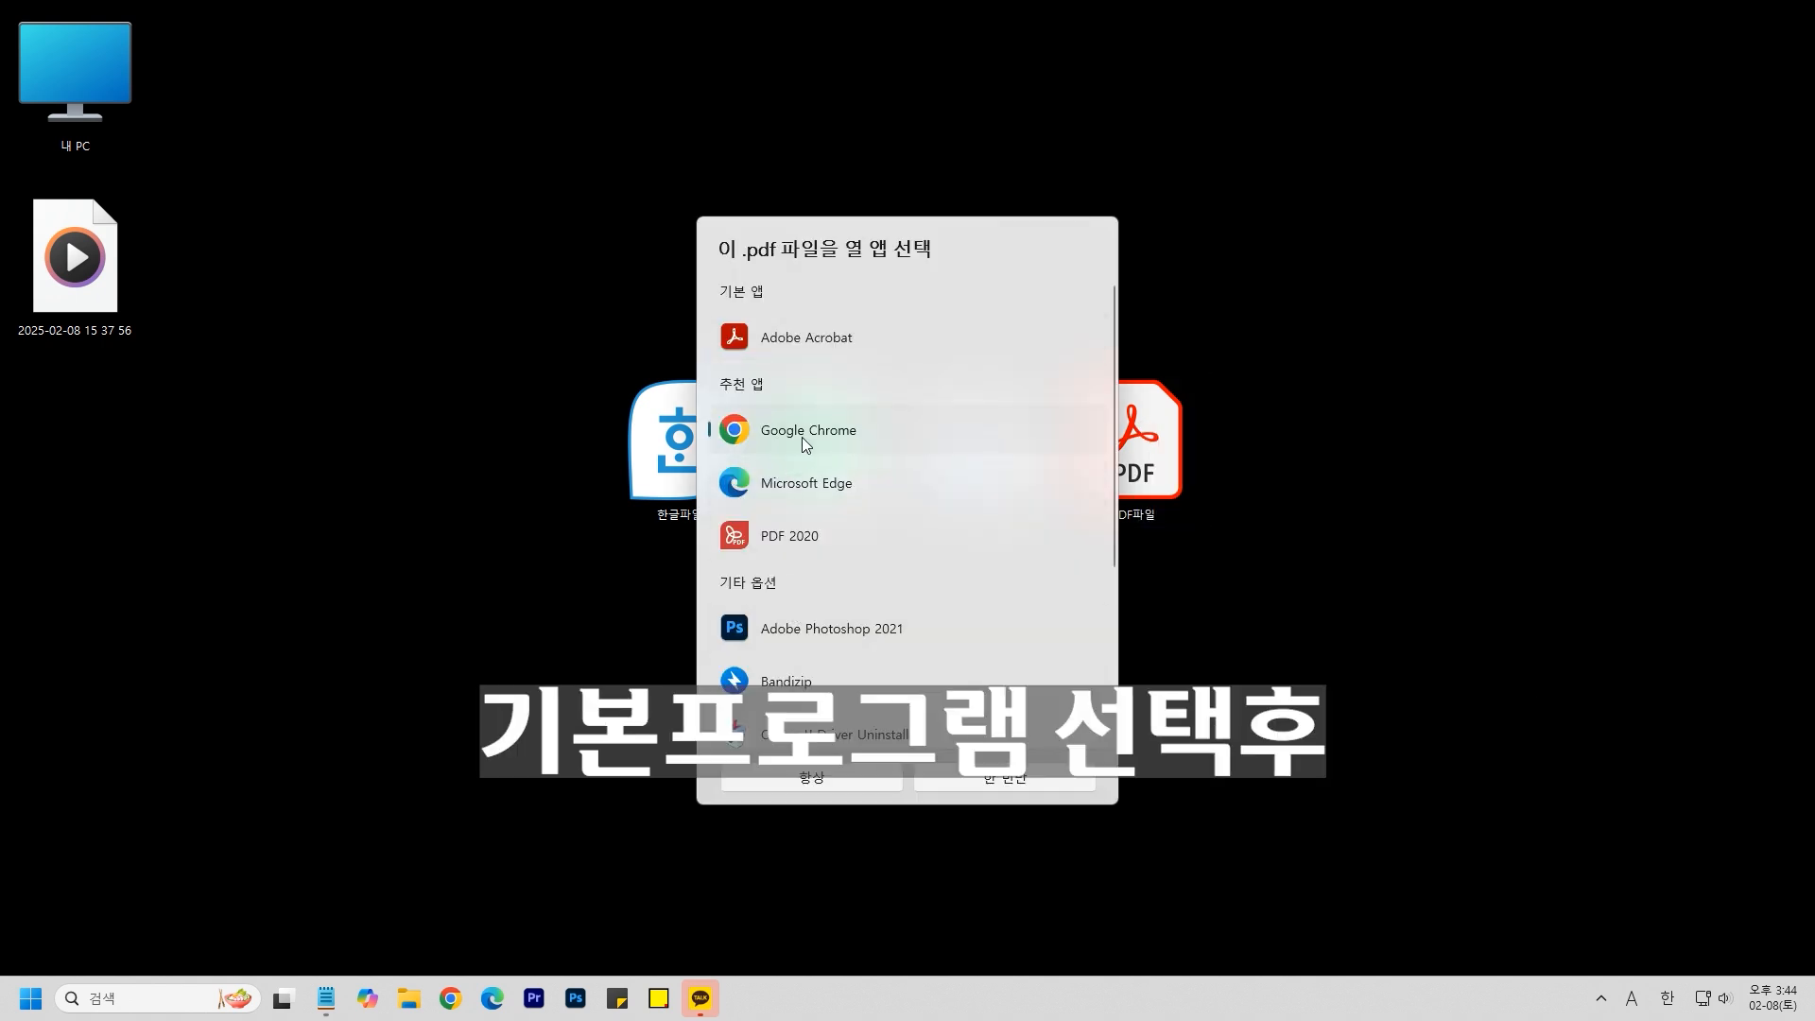
left_click(829, 778)
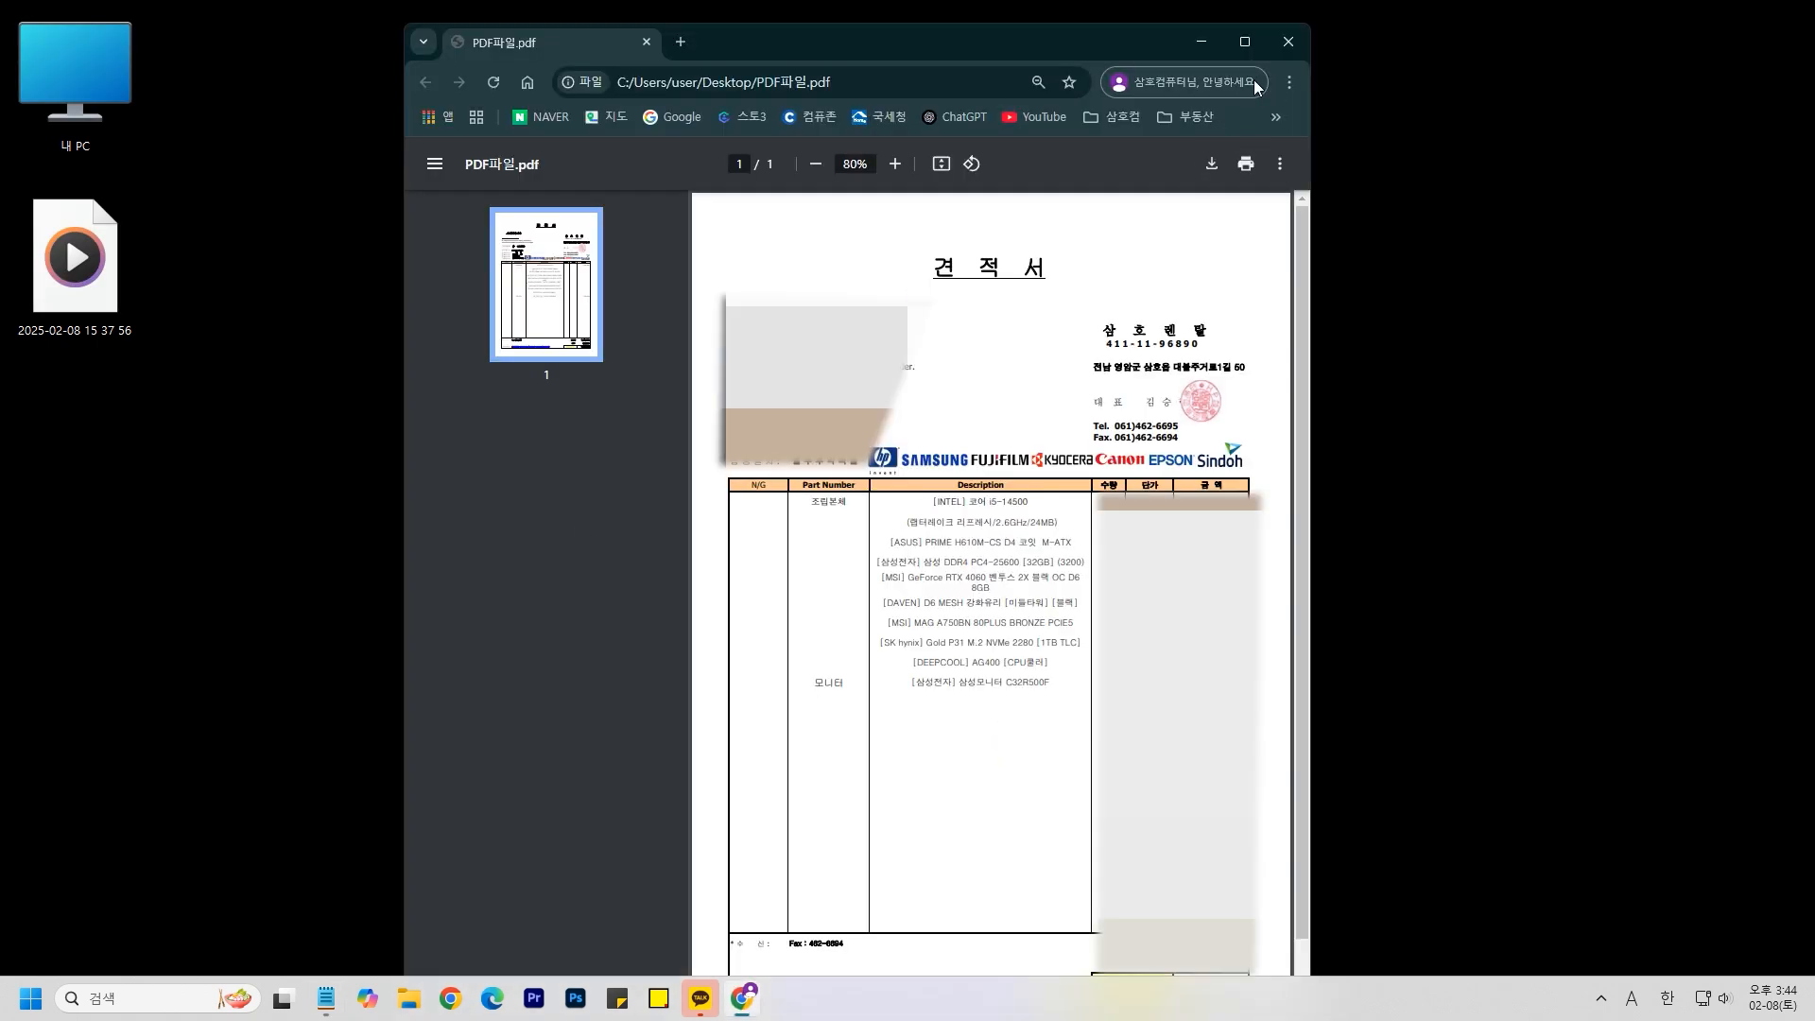
left_click(1288, 42)
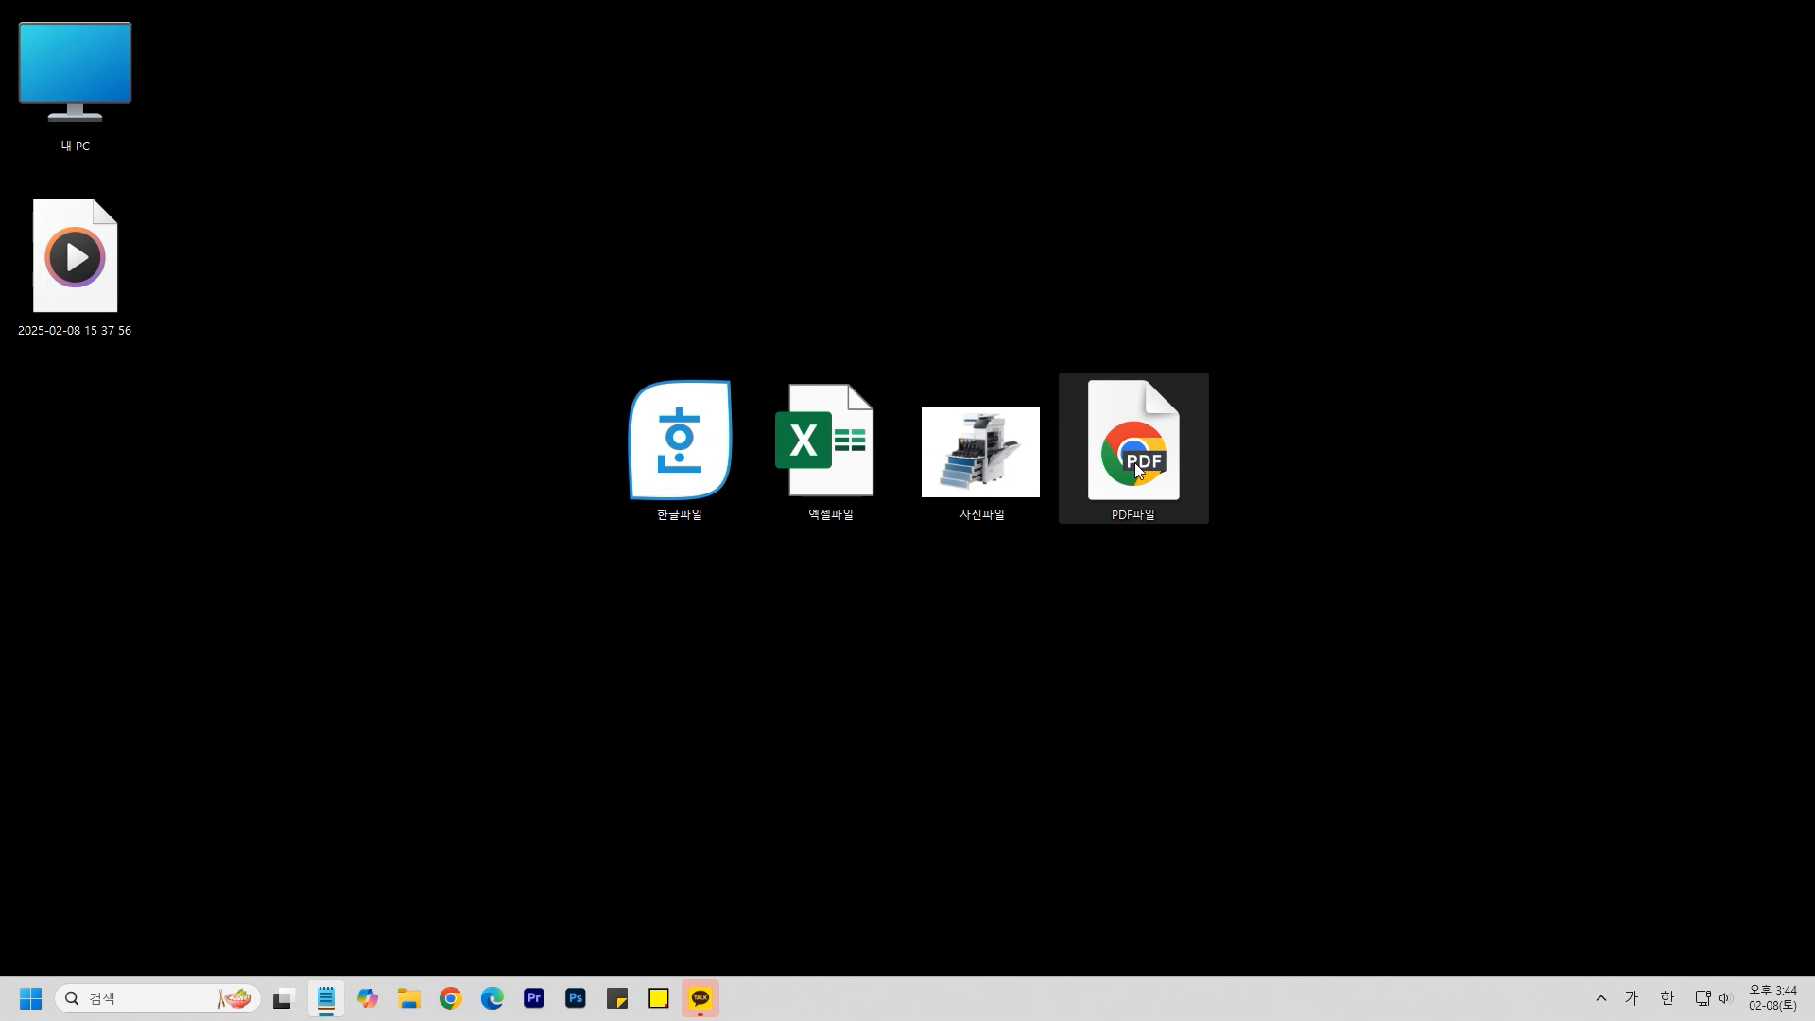
Reopen PDF파일 to check which app it launches in and examine the file path in the address bar.
double_click(1134, 463)
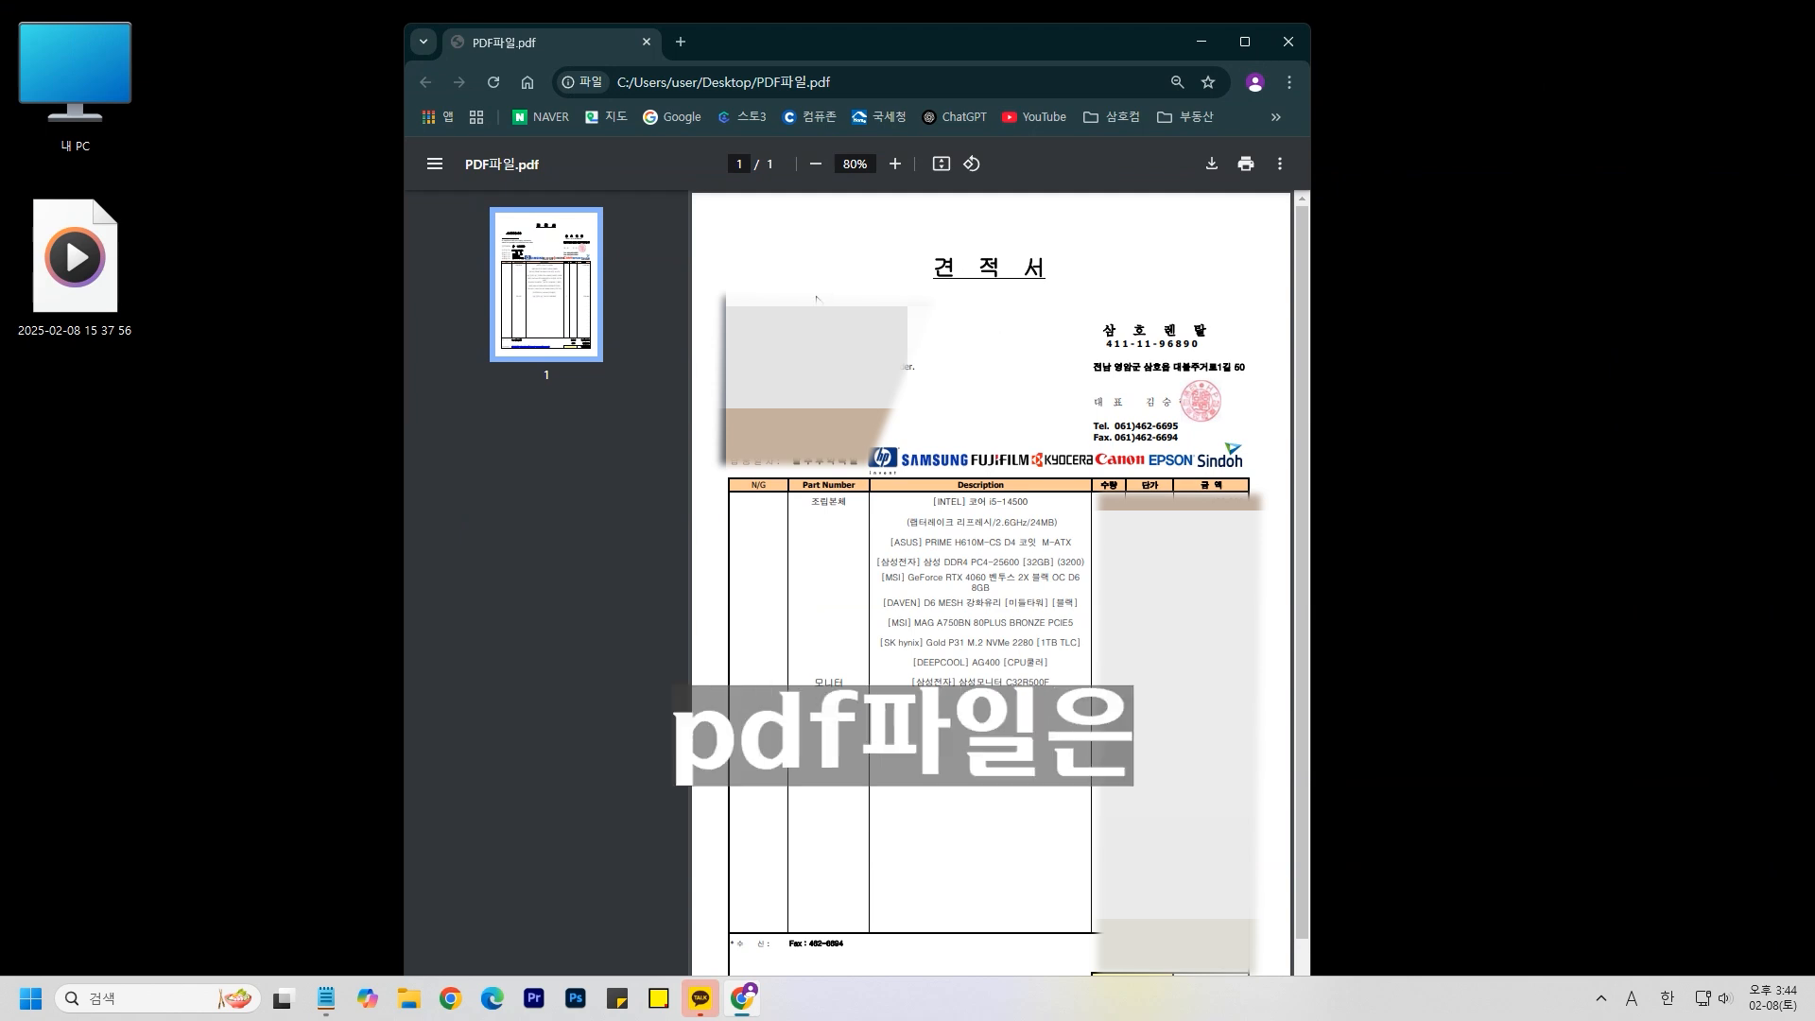
left_click(776, 76)
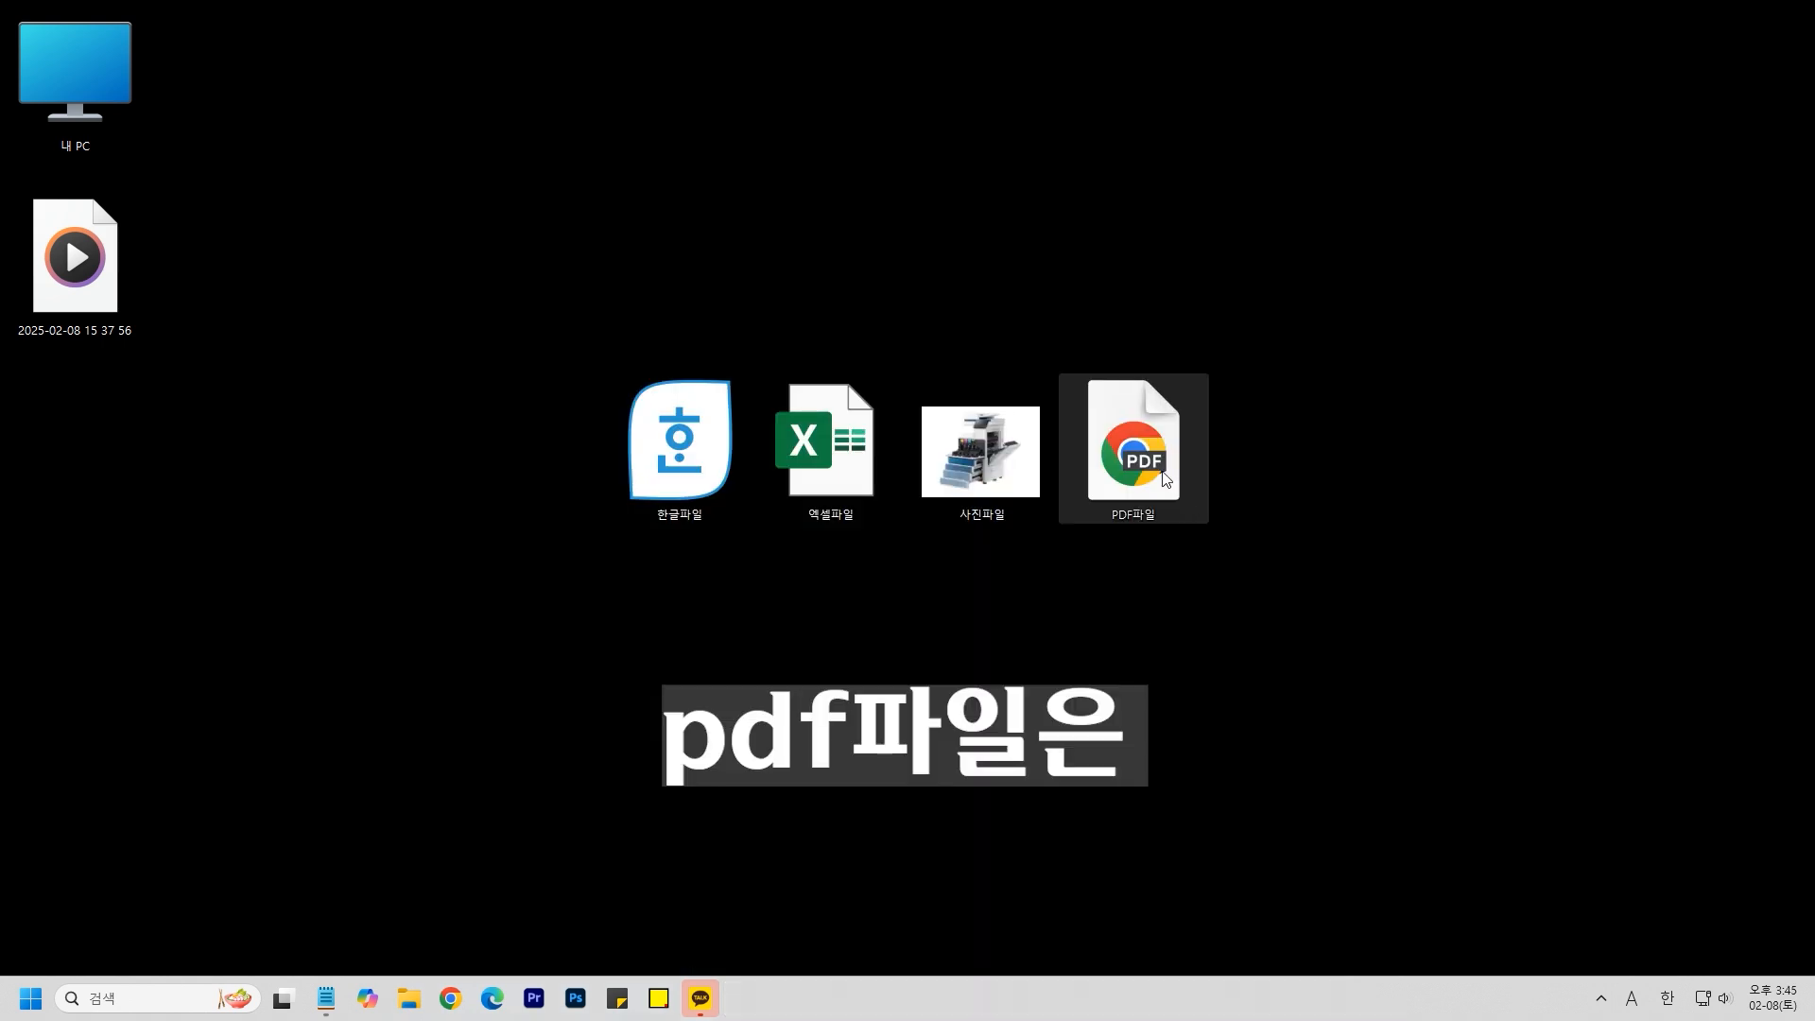
Make Adobe Acrobat the app that always (항상) opens PDF파일 and other .pdf files, and close the opened document.
right_click(1166, 480)
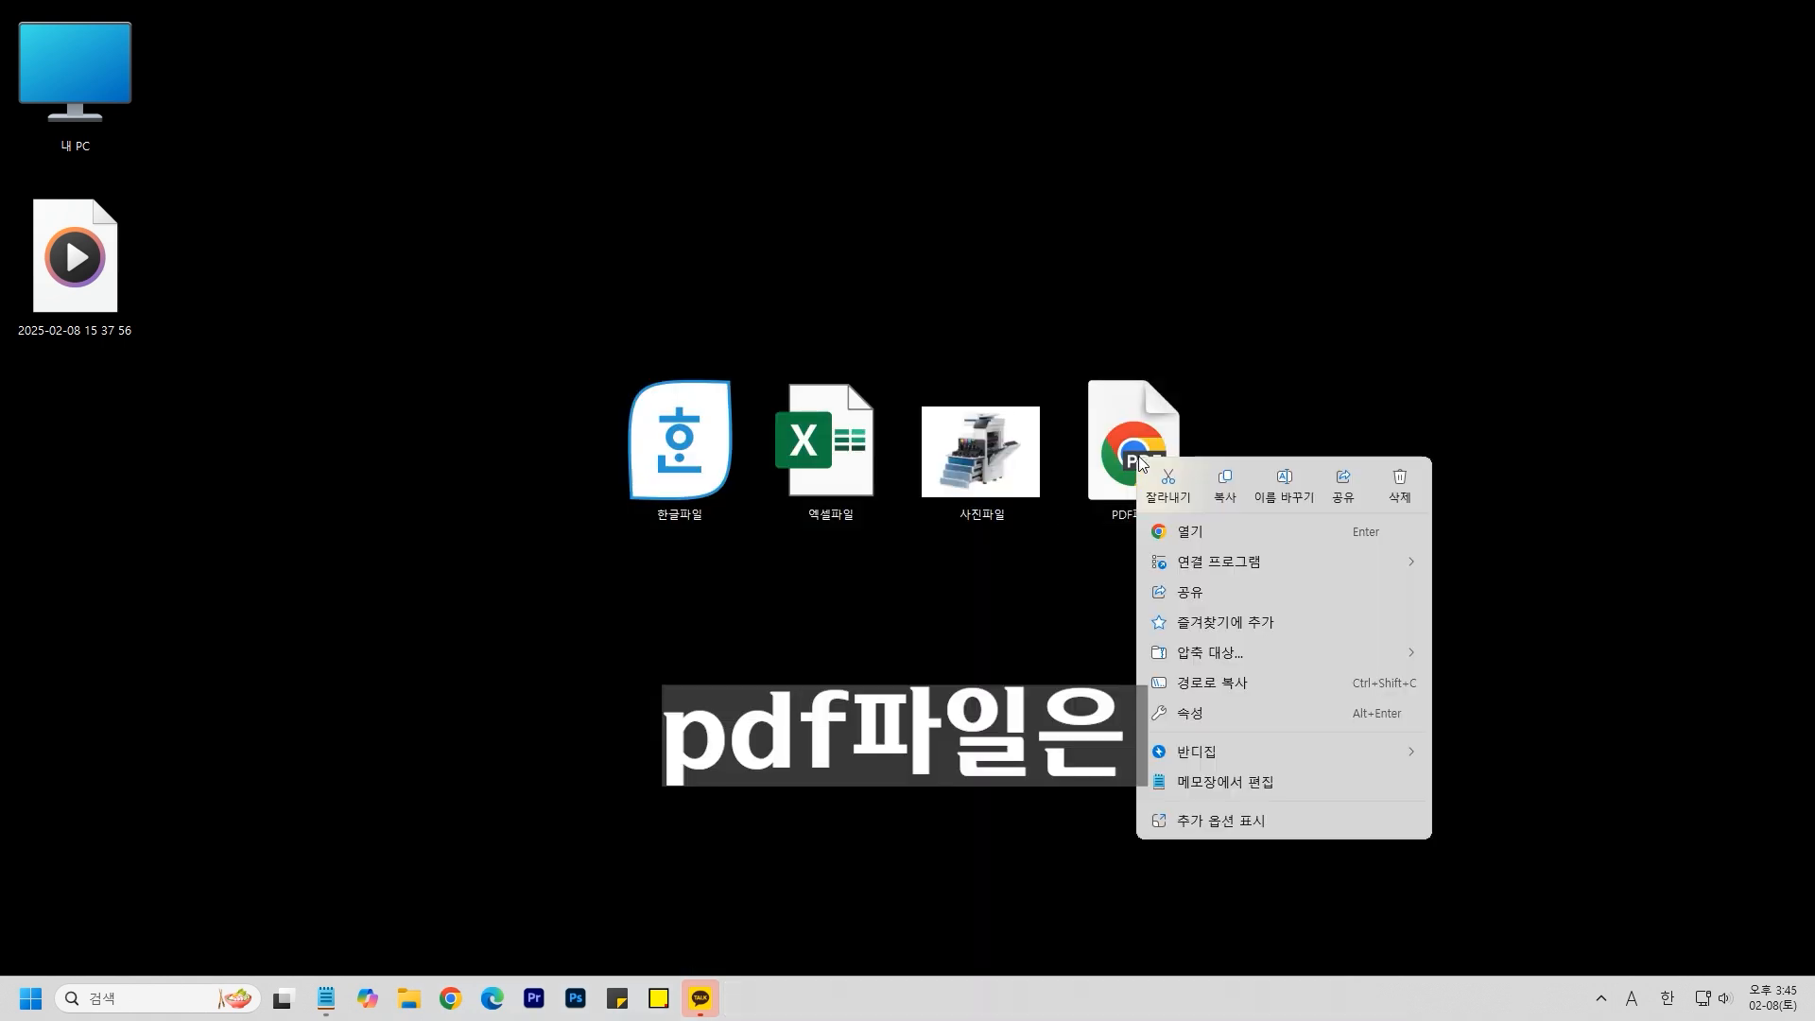
mouse_move(1220, 561)
left_click(1507, 715)
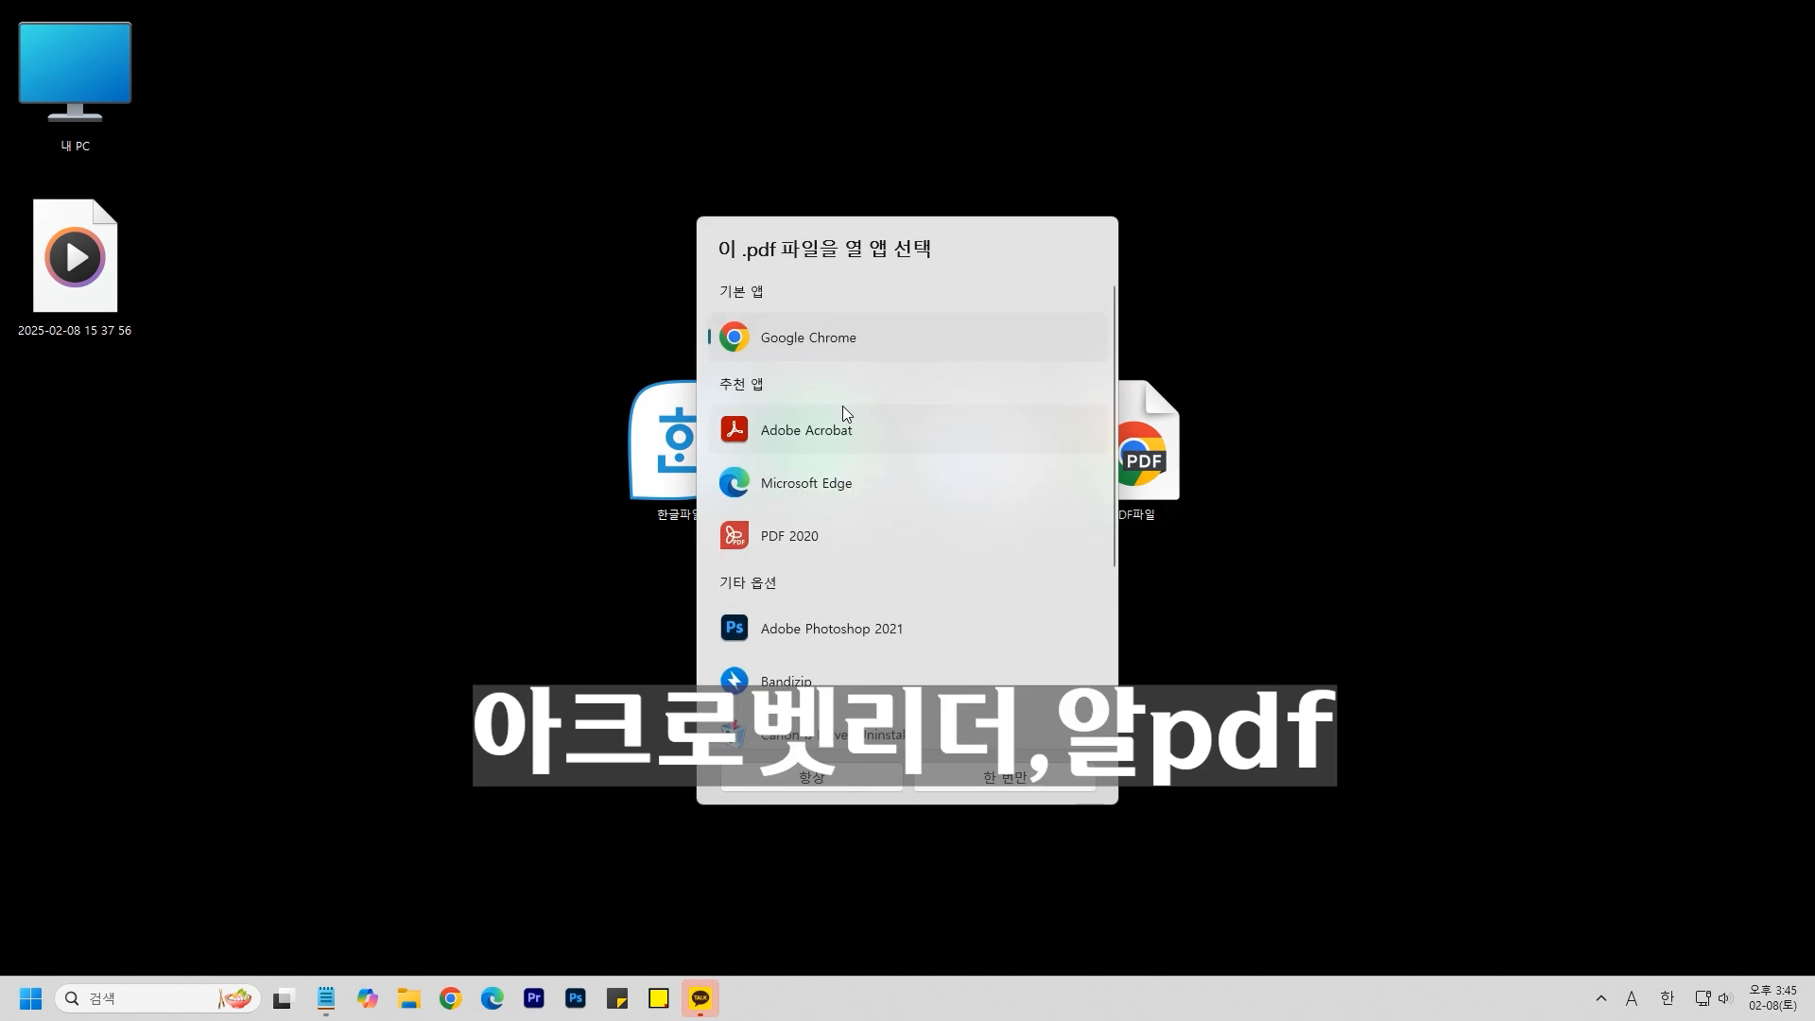
left_click(846, 441)
left_click(832, 785)
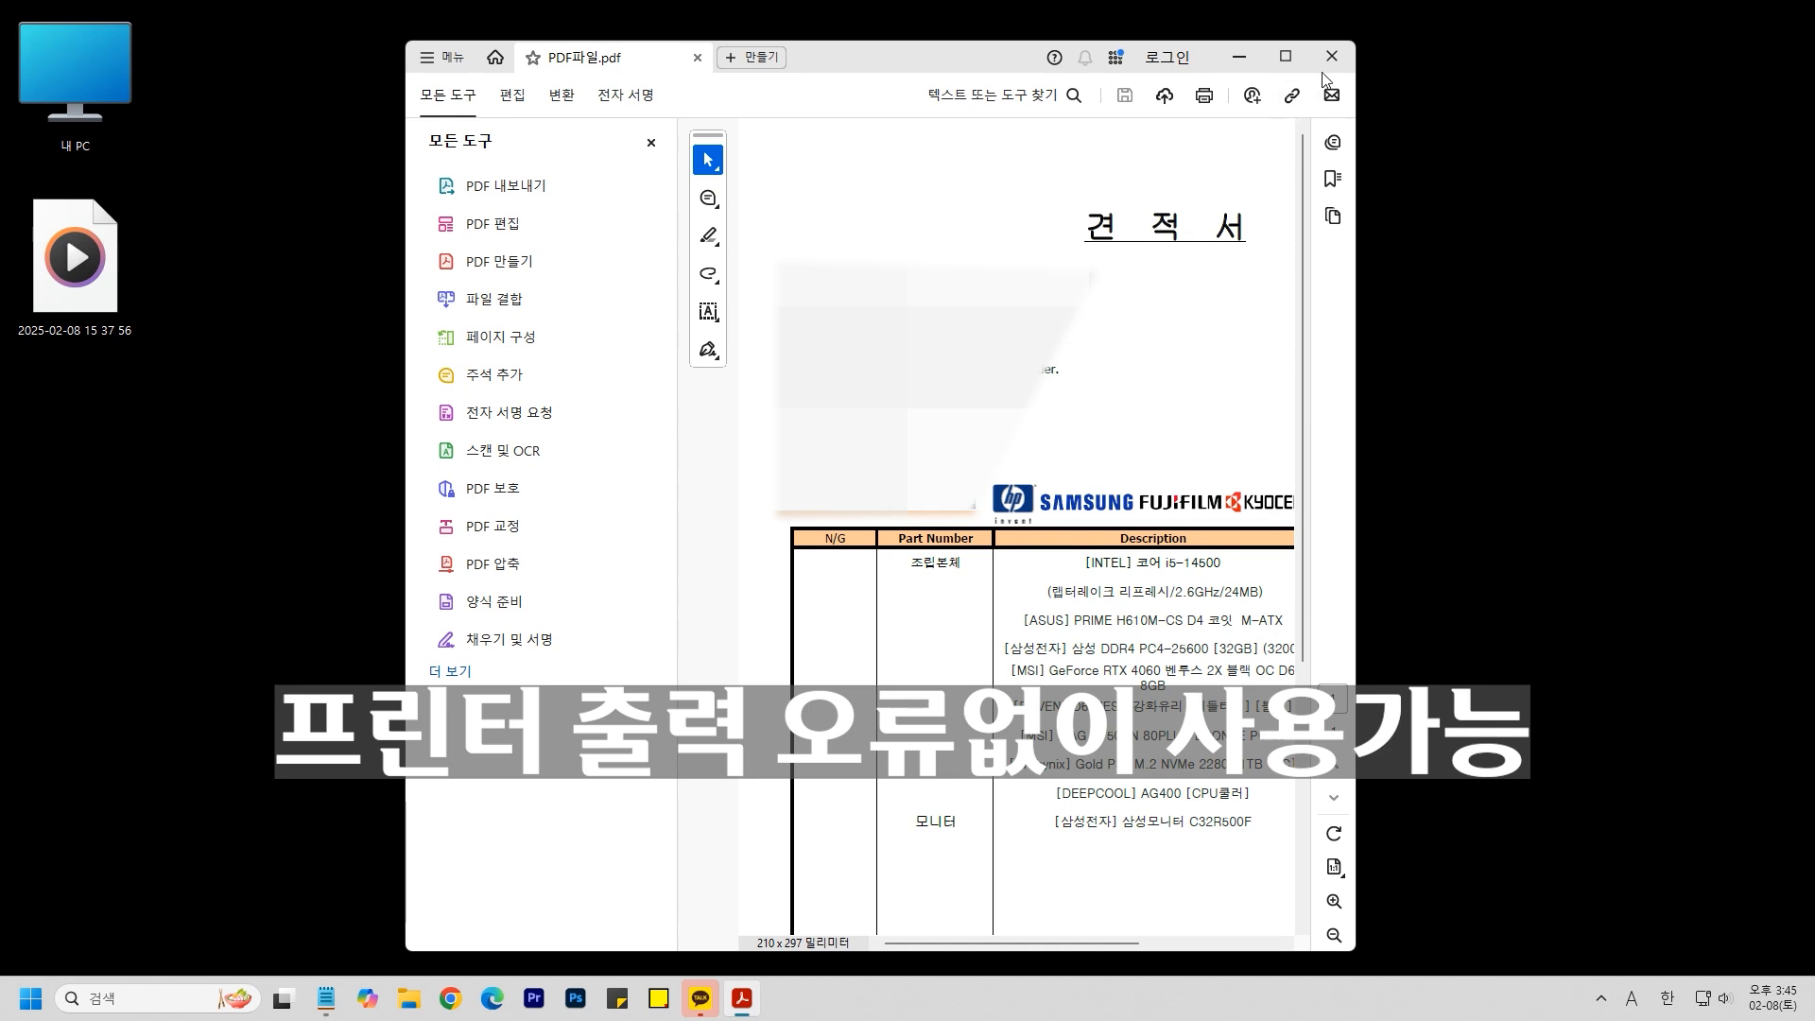
left_click(1331, 55)
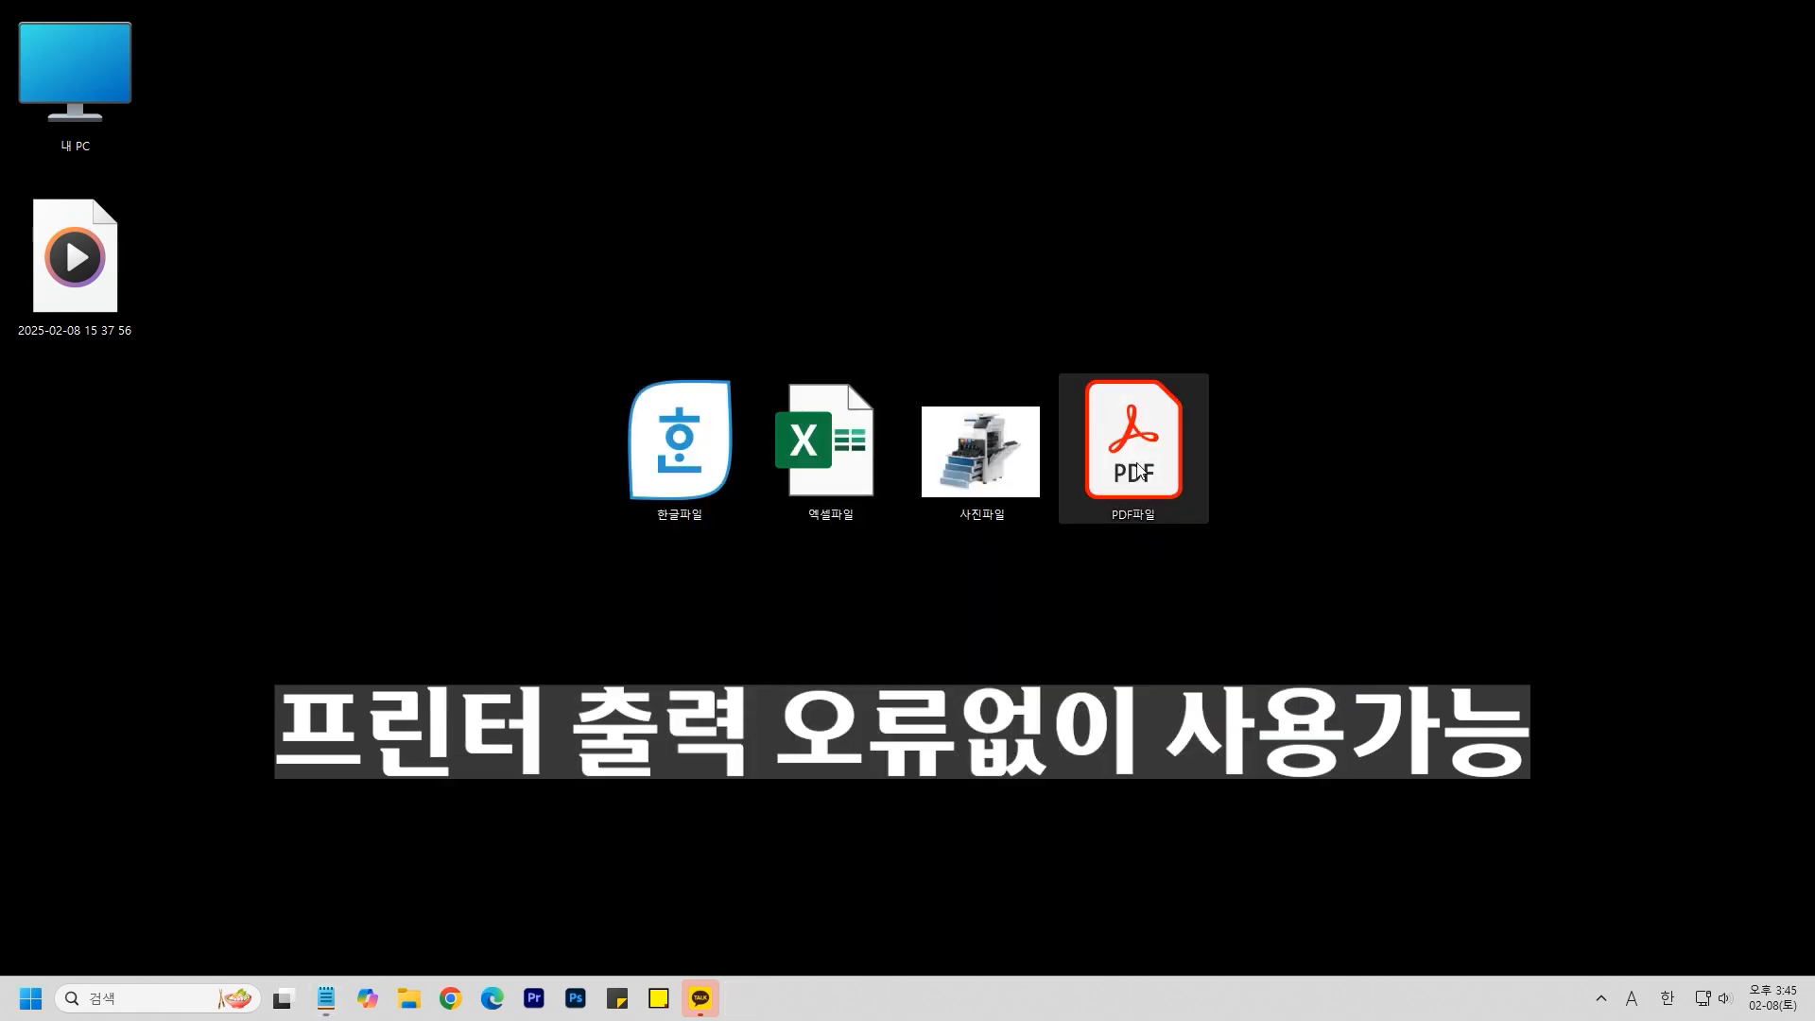